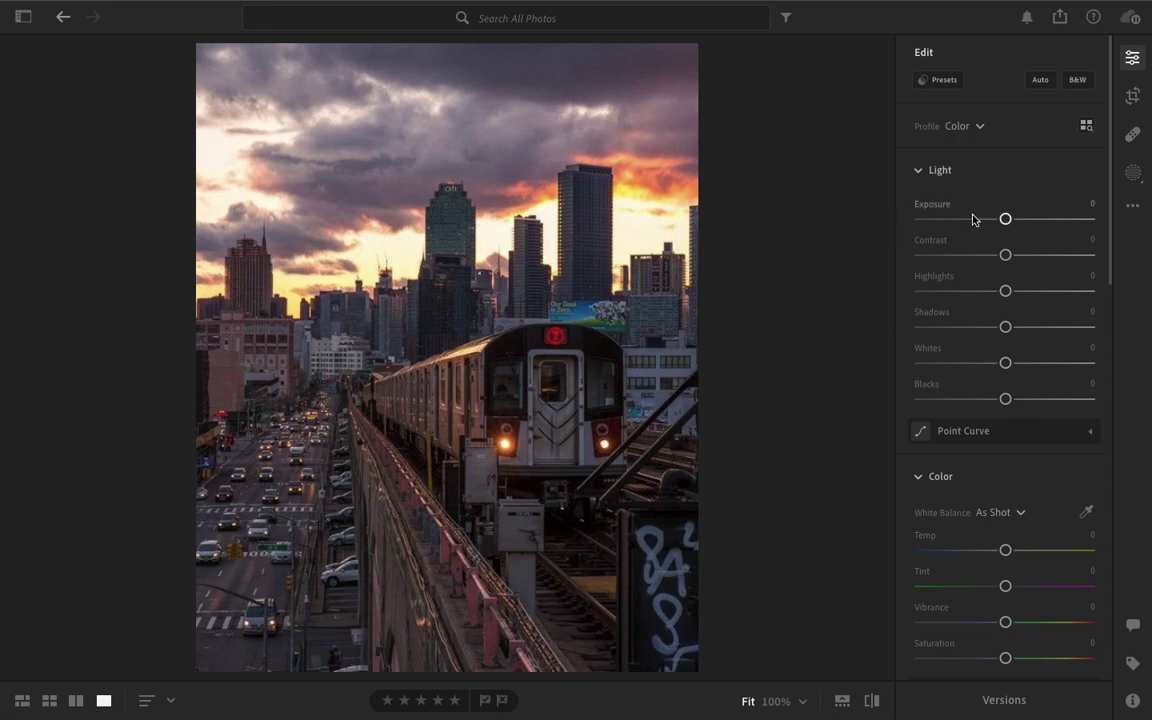
# Step: Set Light to Exposure −0.41, Contrast +26, Highlights −36, Shadows −20, Whites −38, Blacks +34
pyautogui.moveTo(1006, 220); pyautogui.dragTo(1001, 225)
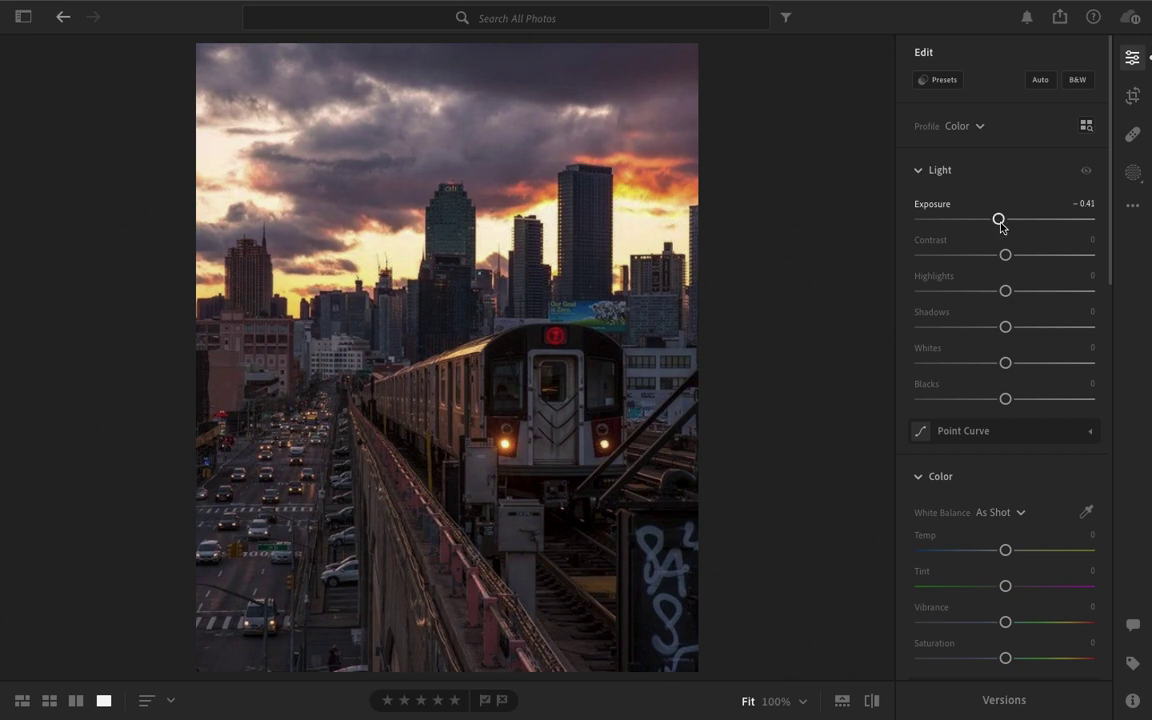
pyautogui.moveTo(1005, 255); pyautogui.dragTo(1030, 257)
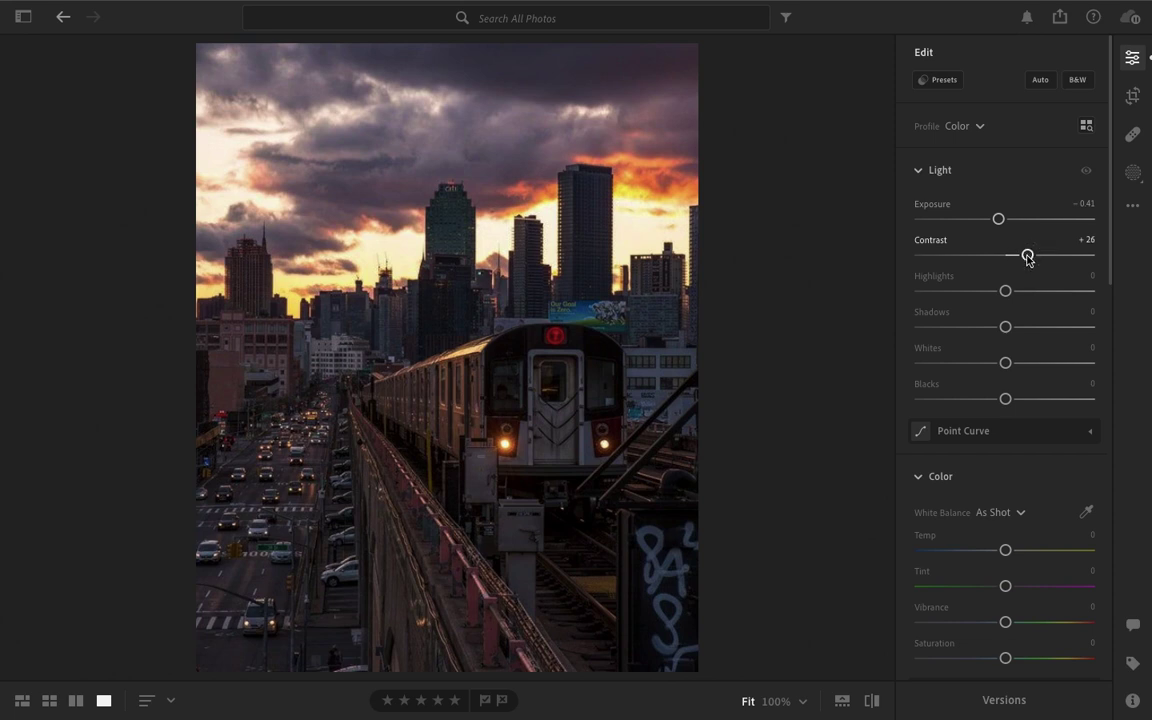
pyautogui.moveTo(1005, 290); pyautogui.dragTo(975, 291)
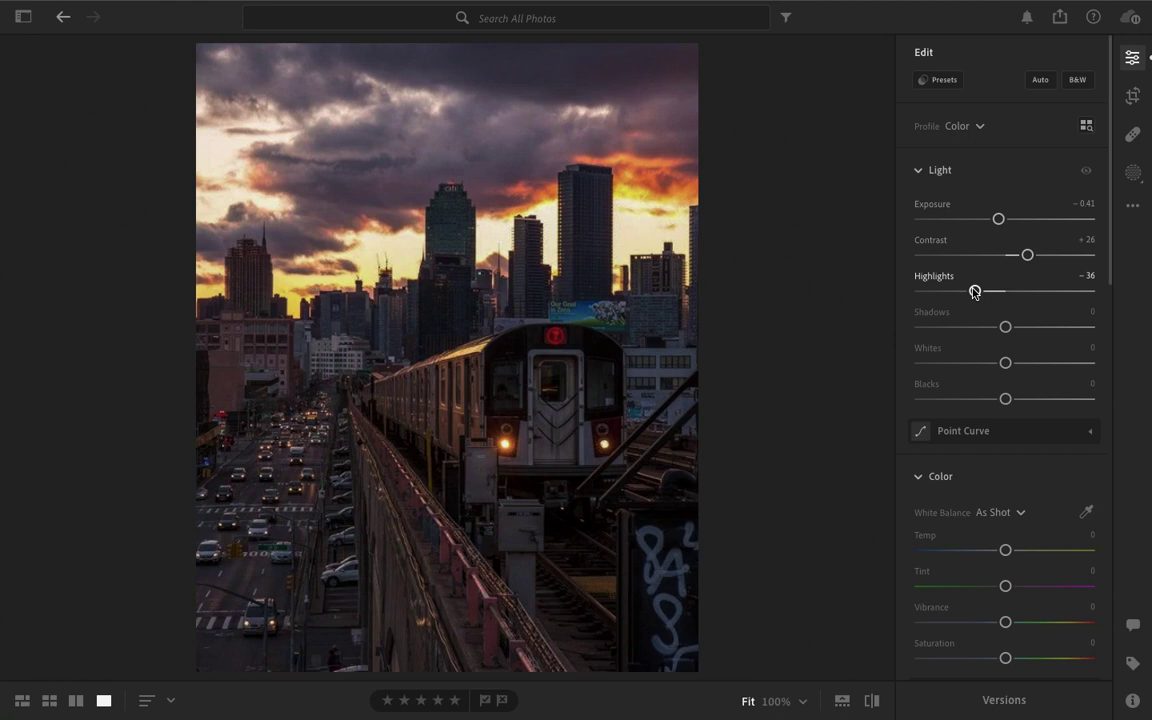
pyautogui.moveTo(1006, 328); pyautogui.dragTo(989, 326)
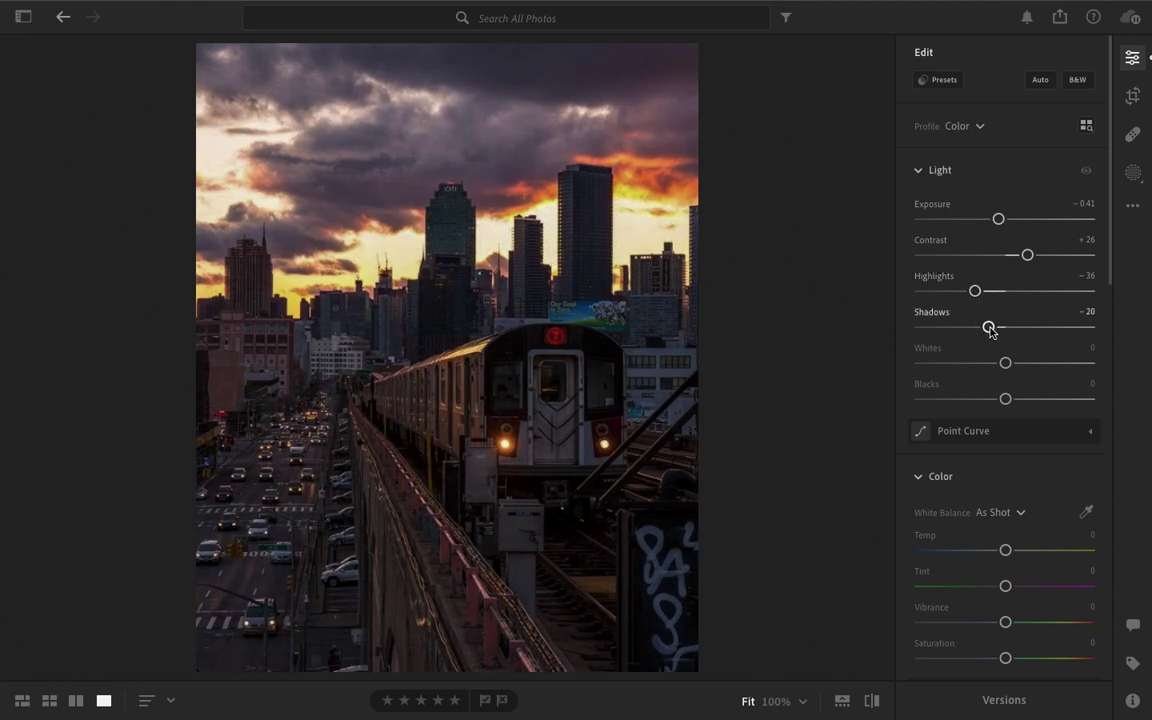
pyautogui.moveTo(1005, 363)
pyautogui.mouseDown()
pyautogui.moveTo(974, 367)
pyautogui.moveTo(1034, 399)
pyautogui.mouseUp()
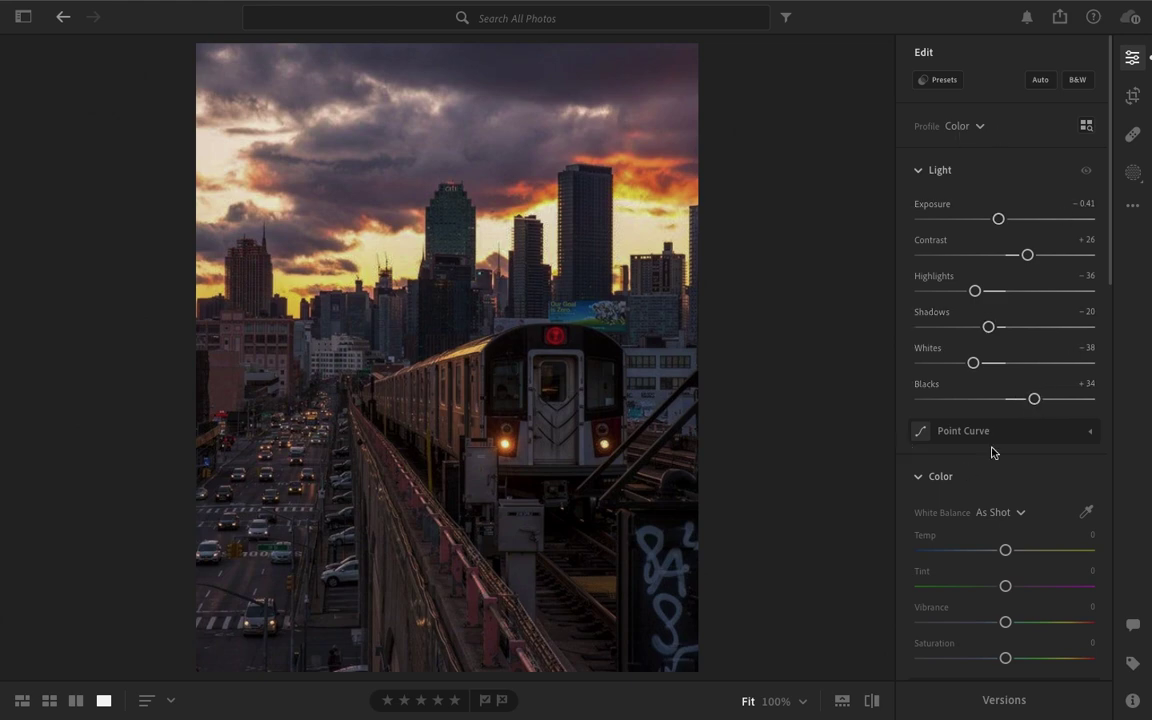
pyautogui.press('\\')
pyautogui.press('\\')
# Step: On the point curve, lift the black point, pull down a midtone point, and nudge the white point
pyautogui.click(997, 432)
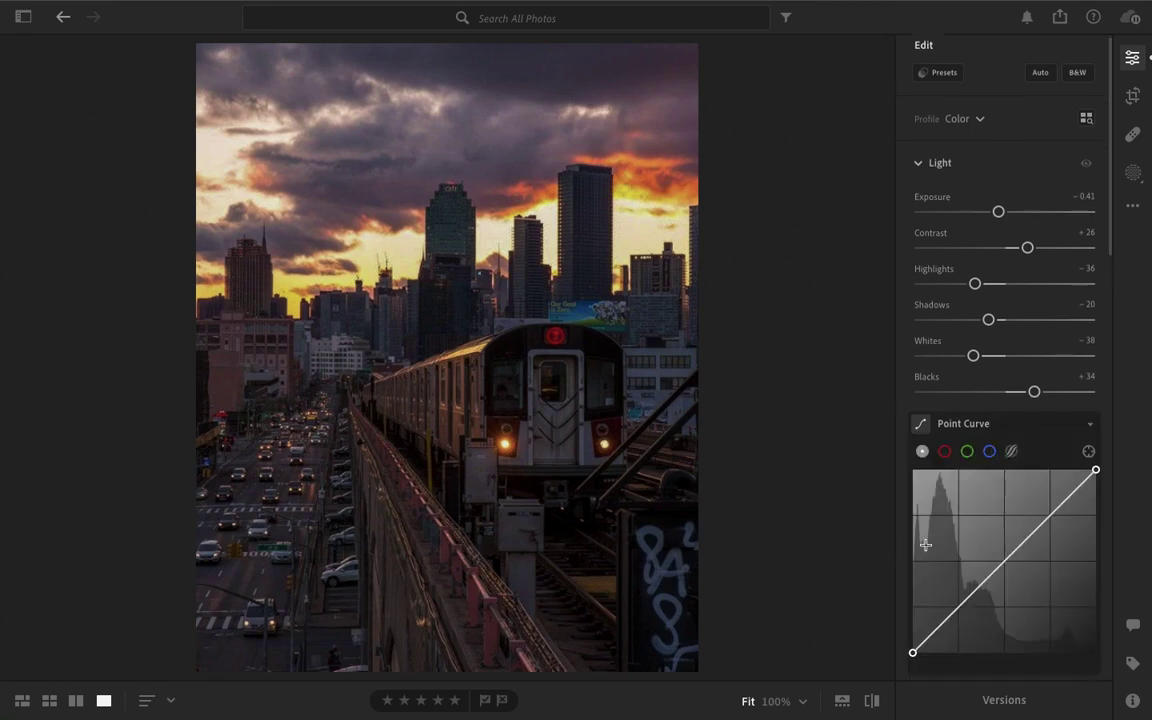
pyautogui.scroll(-5, 926, 545)
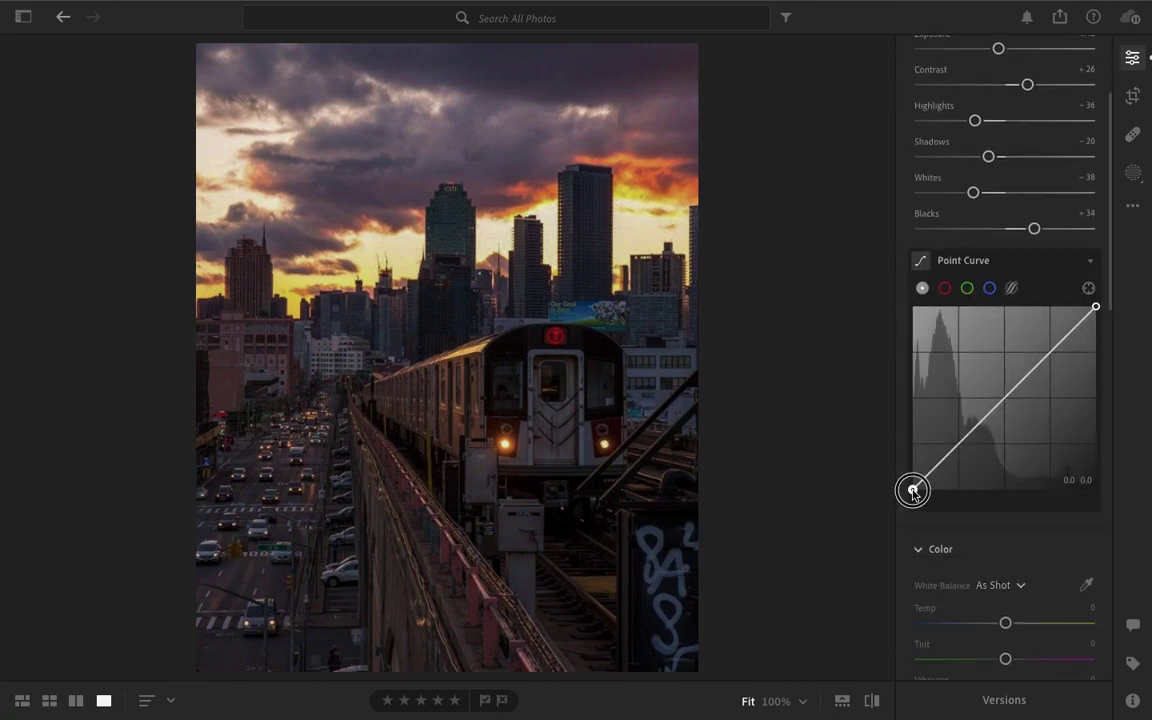
pyautogui.moveTo(912, 490)
pyautogui.mouseDown()
pyautogui.moveTo(905, 478)
pyautogui.moveTo(923, 477)
pyautogui.mouseUp()
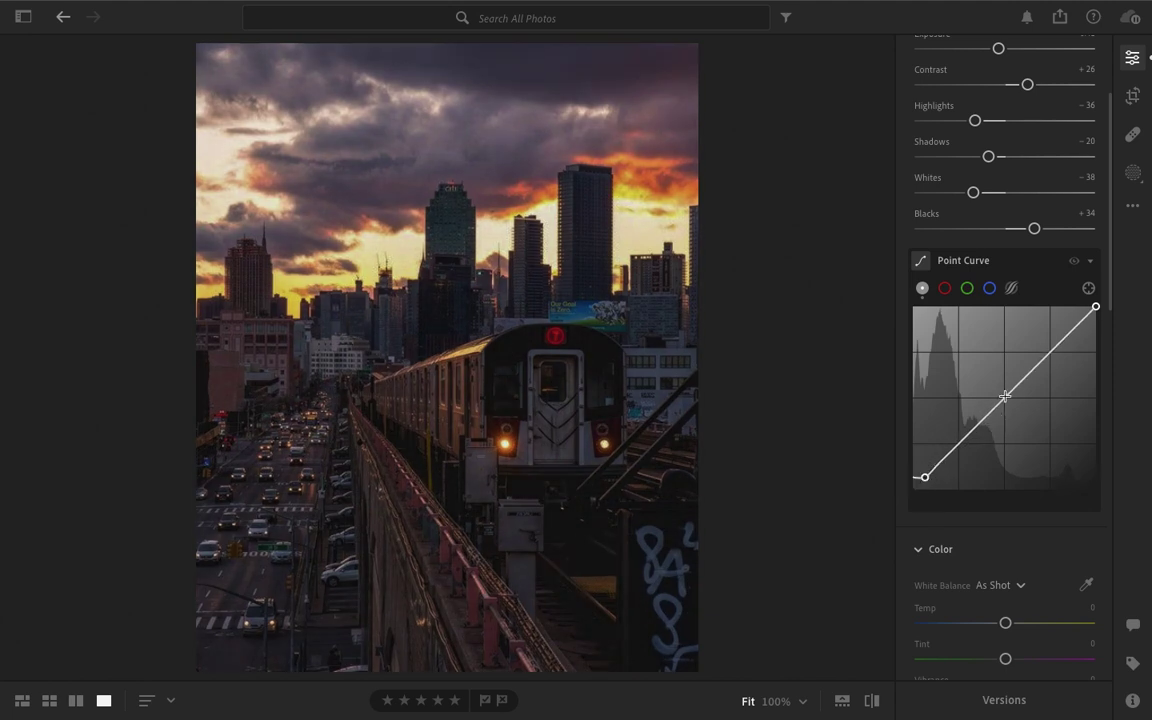
pyautogui.moveTo(1005, 396); pyautogui.dragTo(1004, 407)
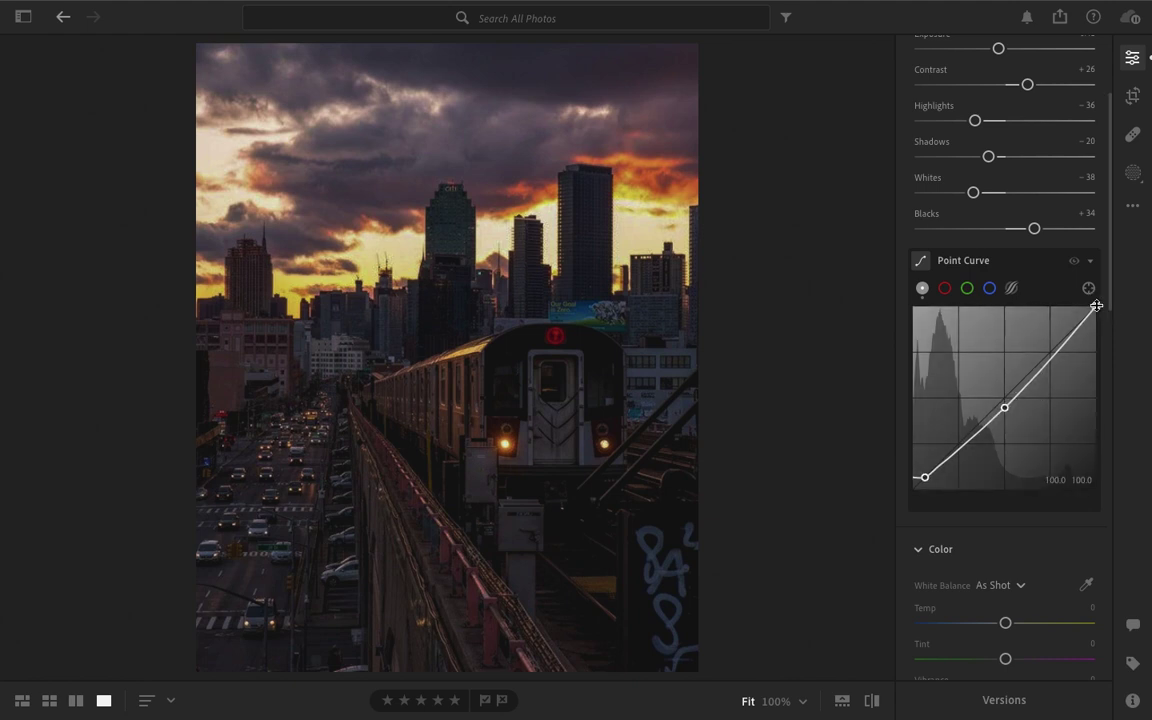
pyautogui.moveTo(1096, 306); pyautogui.dragTo(1087, 307)
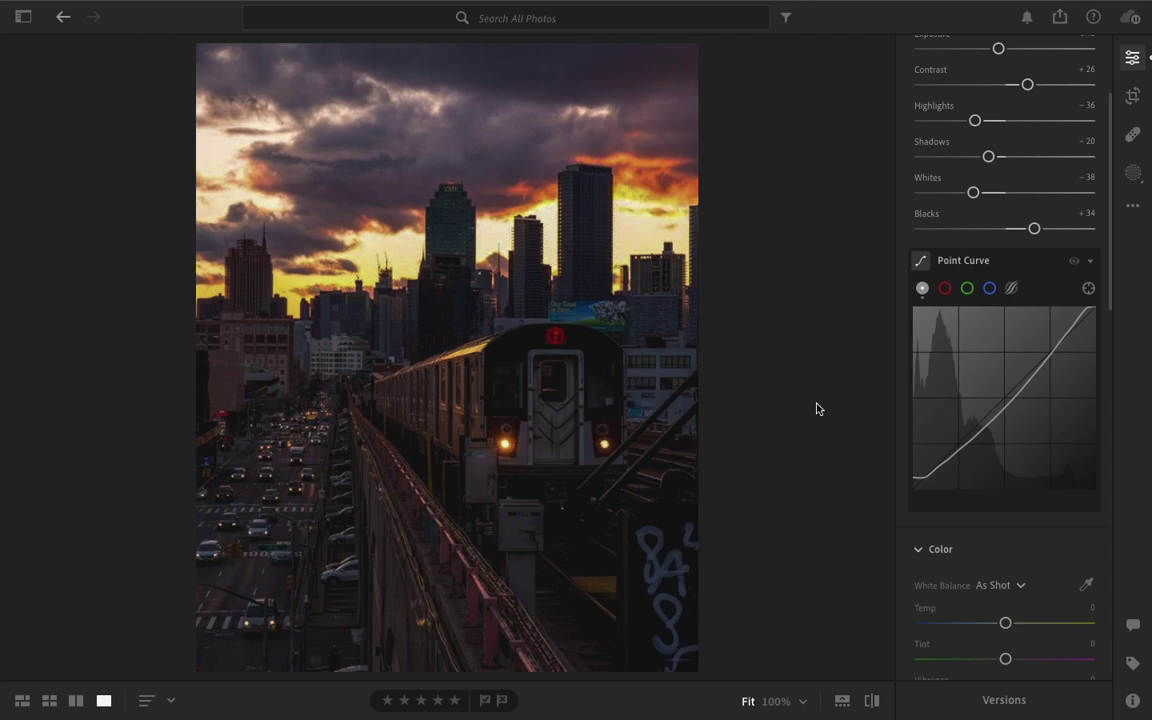
pyautogui.press('\\')
pyautogui.press('\\')
pyautogui.press('\\')
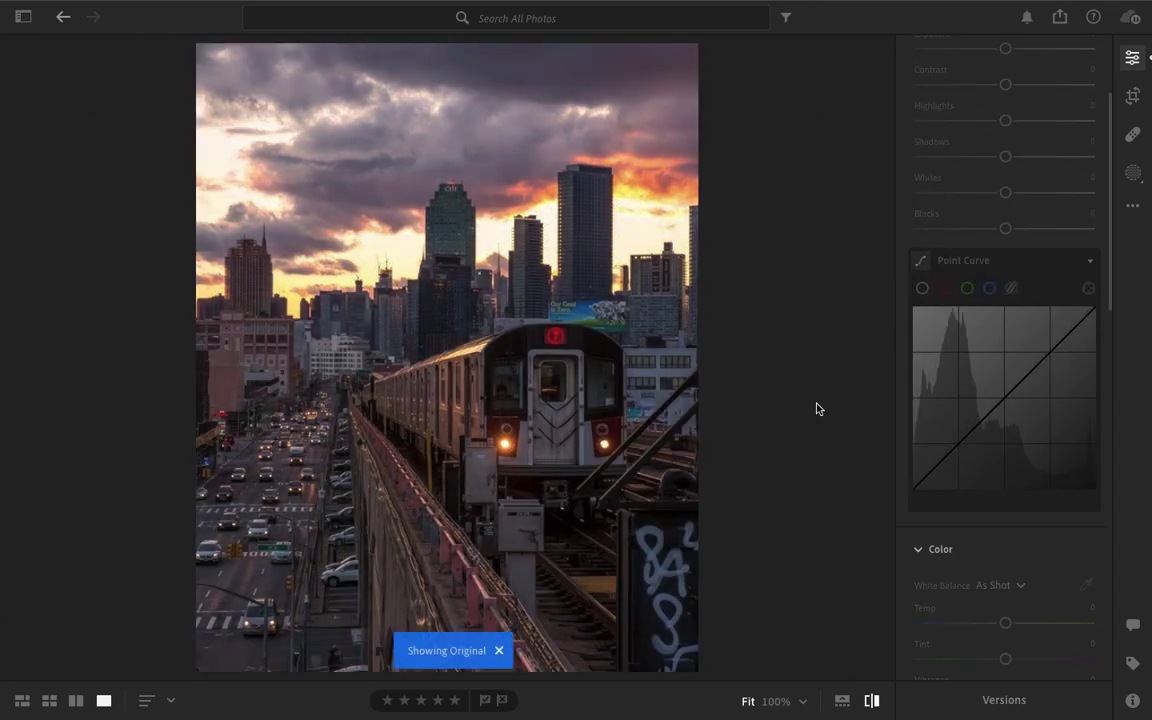
pyautogui.press('\\')
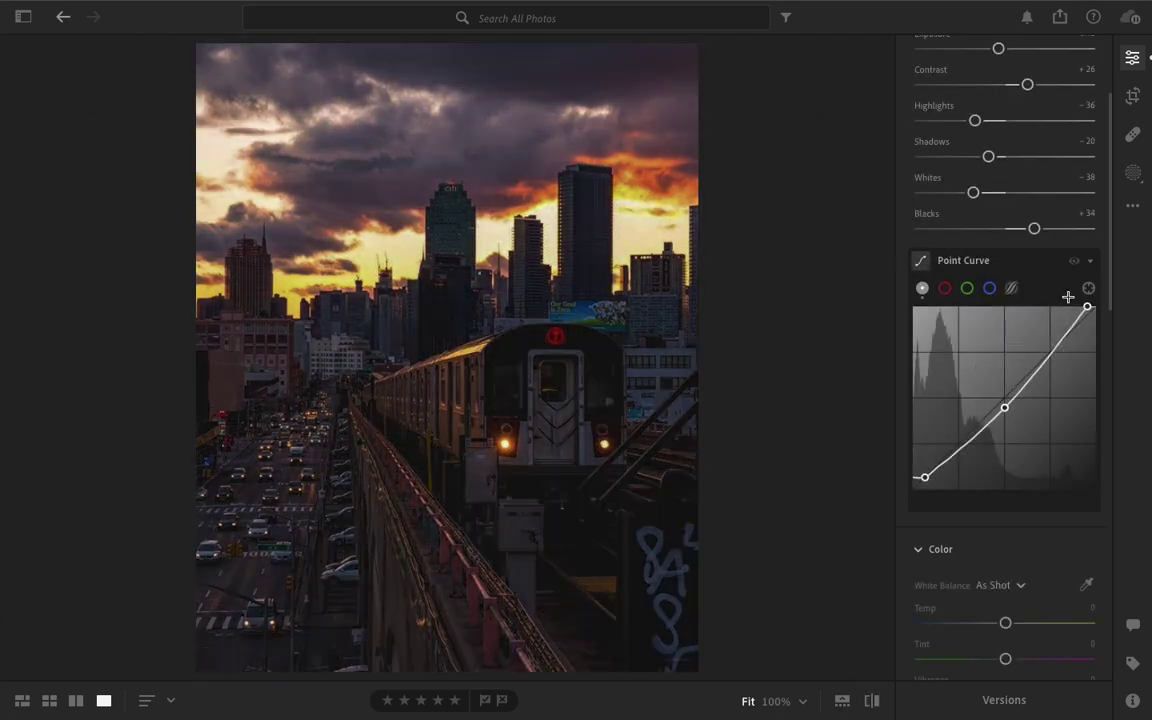
# Step: Inspect the red, green and blue channel curves, then collapse the point curve
pyautogui.click(945, 288)
pyautogui.click(967, 288)
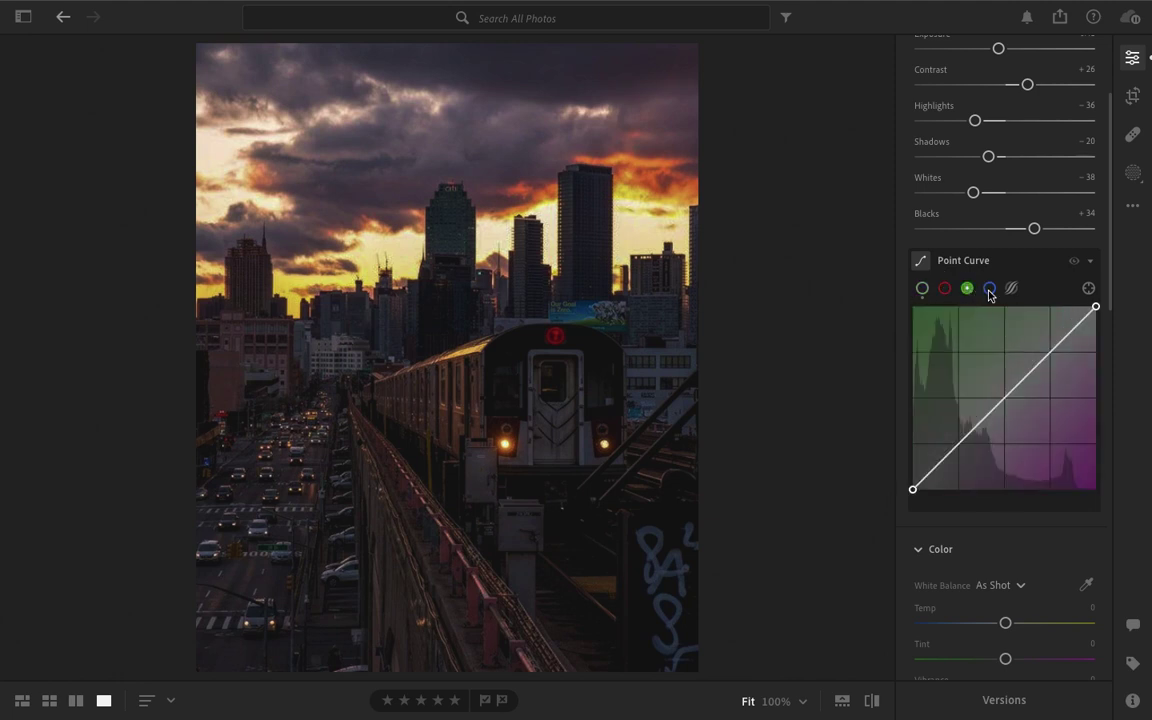
pyautogui.click(989, 288)
pyautogui.click(1091, 261)
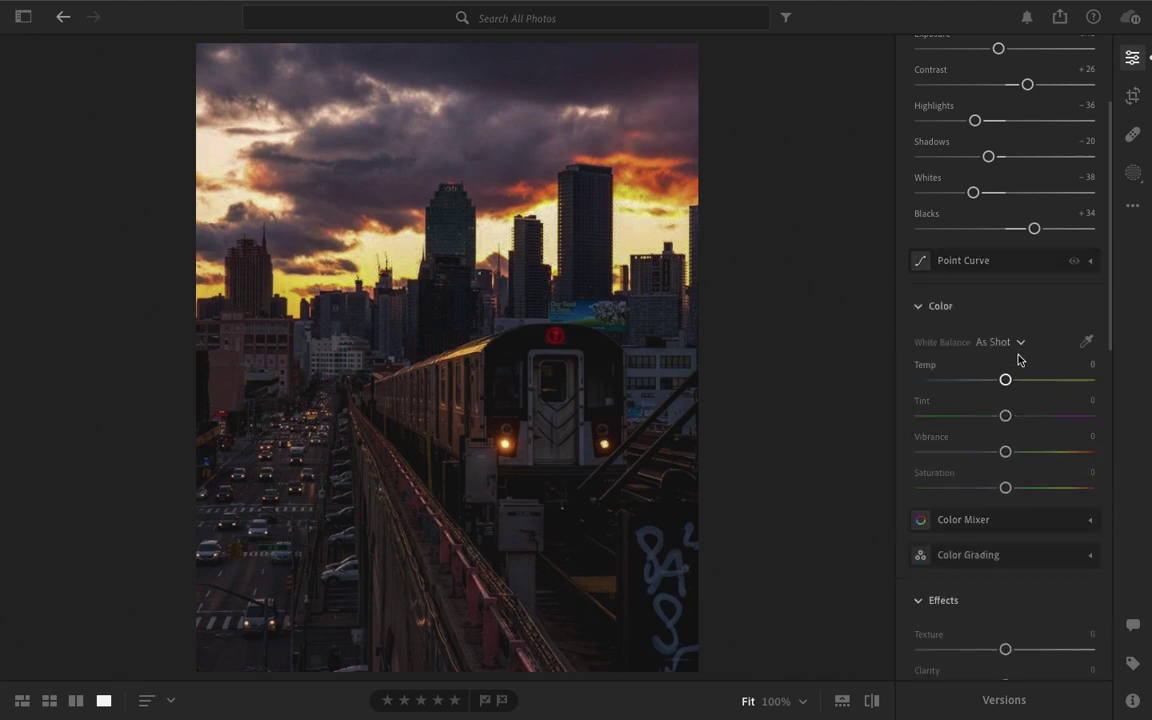
# Step: Set Temp +4, Vibrance +35 and Saturation −33, then compare before/after
pyautogui.moveTo(1005, 379); pyautogui.dragTo(1008, 381)
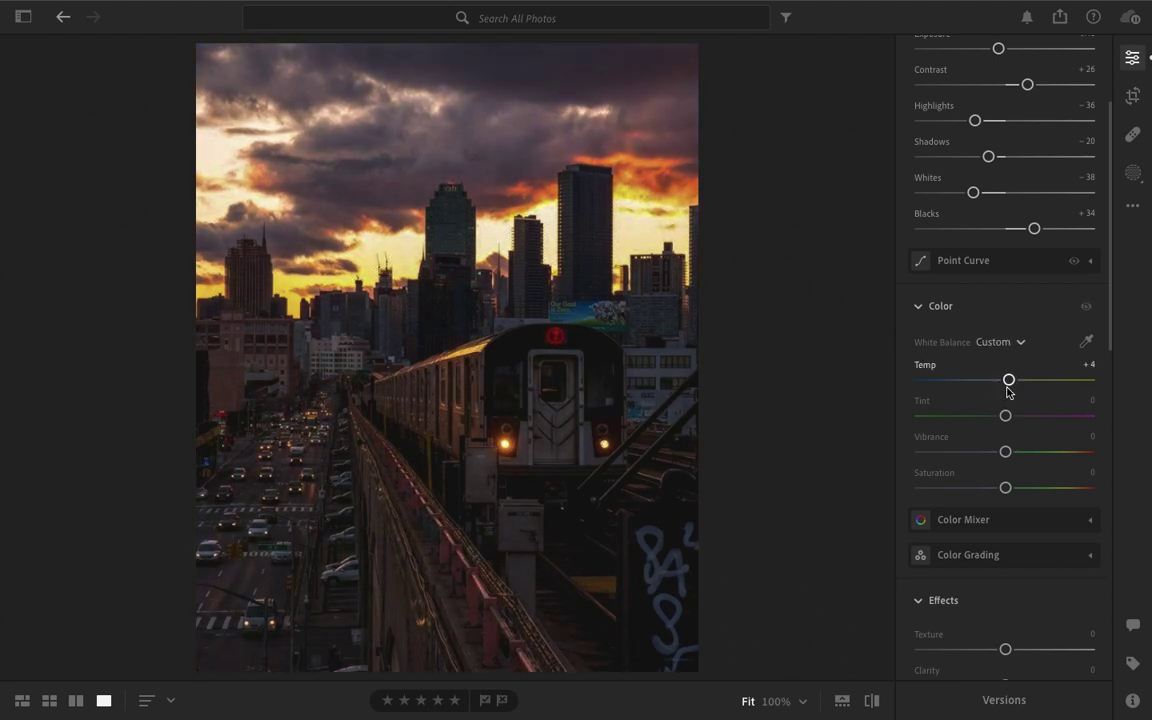
pyautogui.moveTo(1006, 452)
pyautogui.mouseDown()
pyautogui.moveTo(1036, 459)
pyautogui.moveTo(1005, 487)
pyautogui.moveTo(978, 488)
pyautogui.mouseUp()
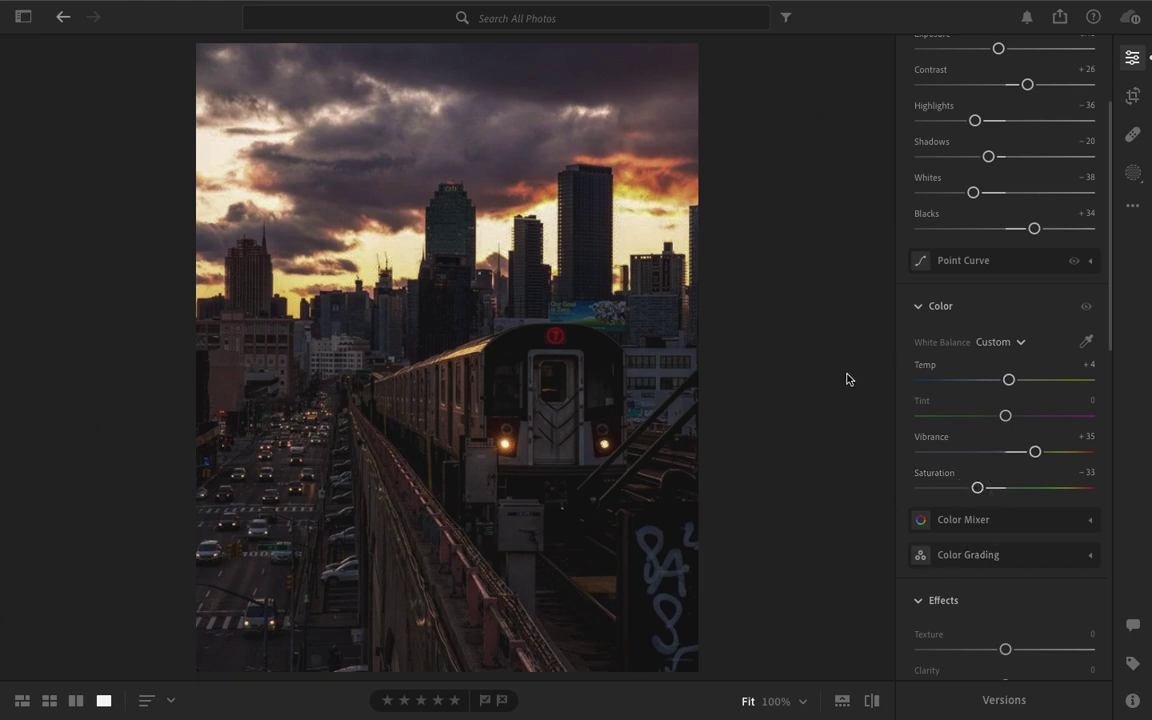
pyautogui.press('\\')
pyautogui.press('\\')
# Step: Lower the red saturation in the Color Mixer
pyautogui.click(977, 520)
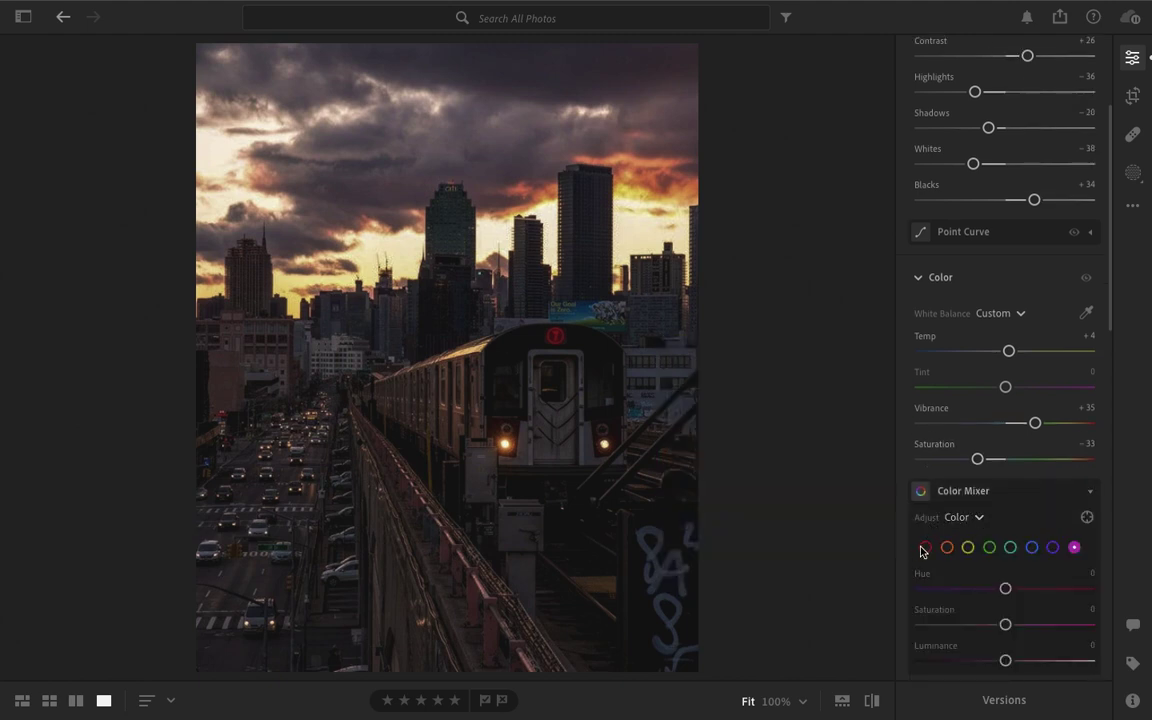
pyautogui.click(923, 548)
pyautogui.scroll(-1, 1003, 553)
pyautogui.scroll(-4, 998, 500)
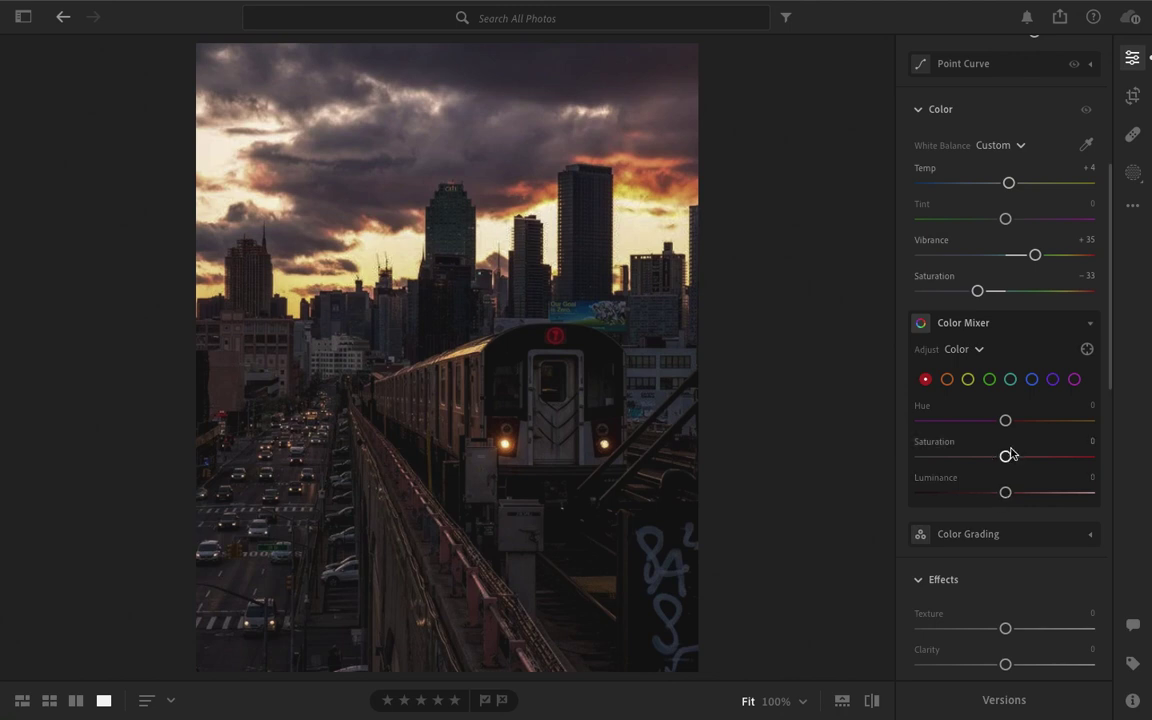
pyautogui.moveTo(1006, 457); pyautogui.dragTo(1017, 494)
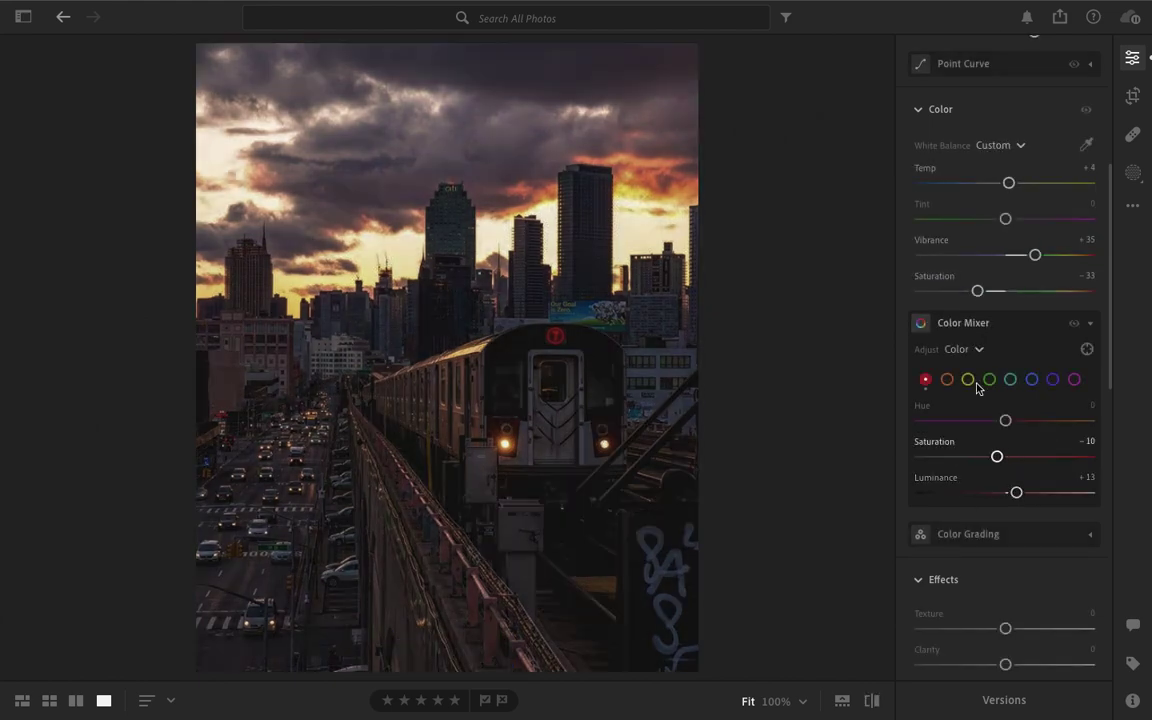
# Step: Set orange to Saturation +19, Luminance +14 and yellow to Saturation −17, Luminance +14
pyautogui.click(947, 380)
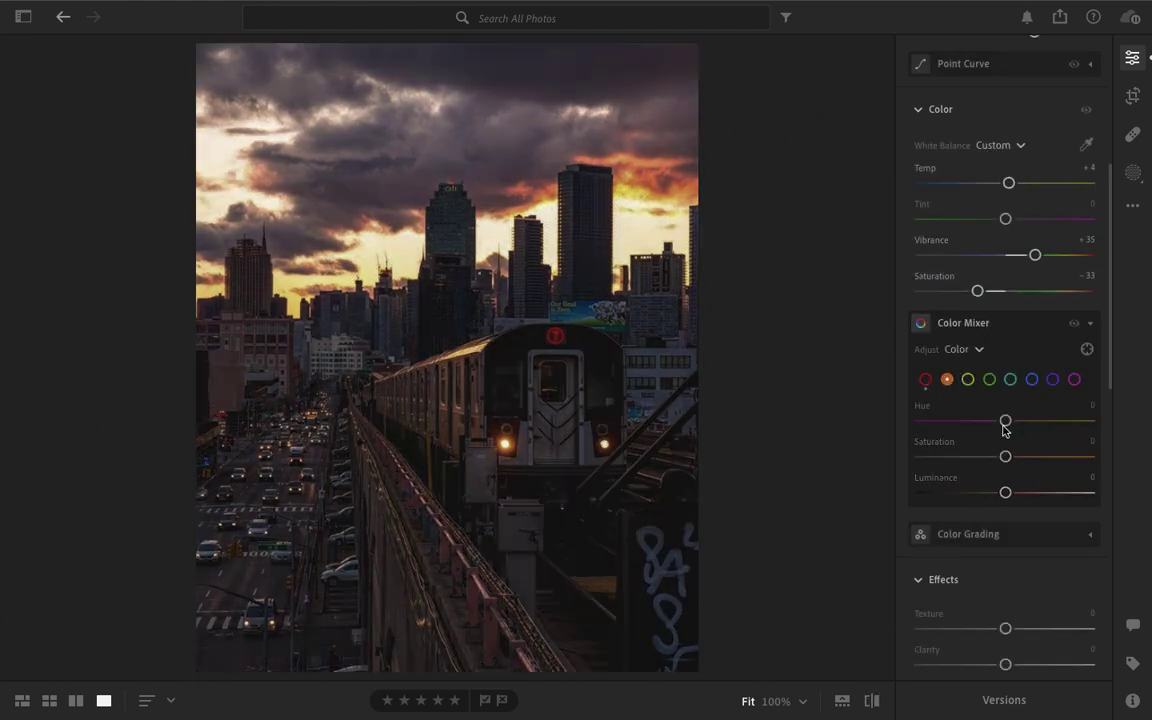
pyautogui.moveTo(1006, 457); pyautogui.dragTo(1024, 462)
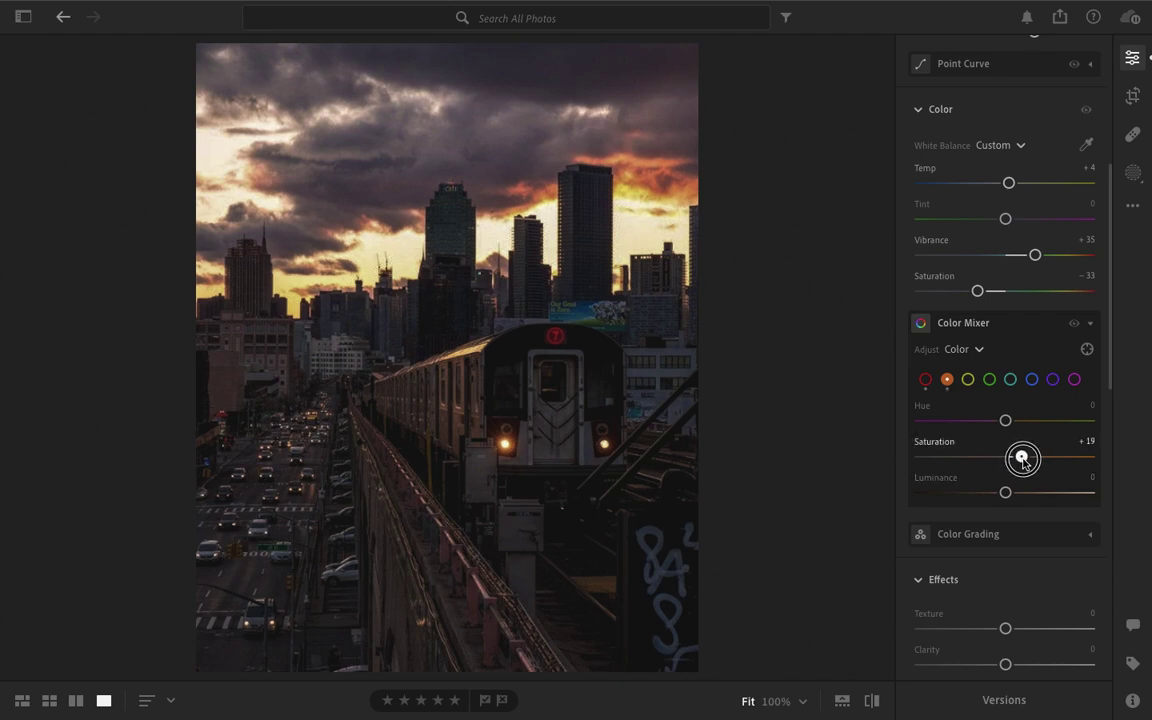
pyautogui.moveTo(1006, 493); pyautogui.dragTo(1018, 492)
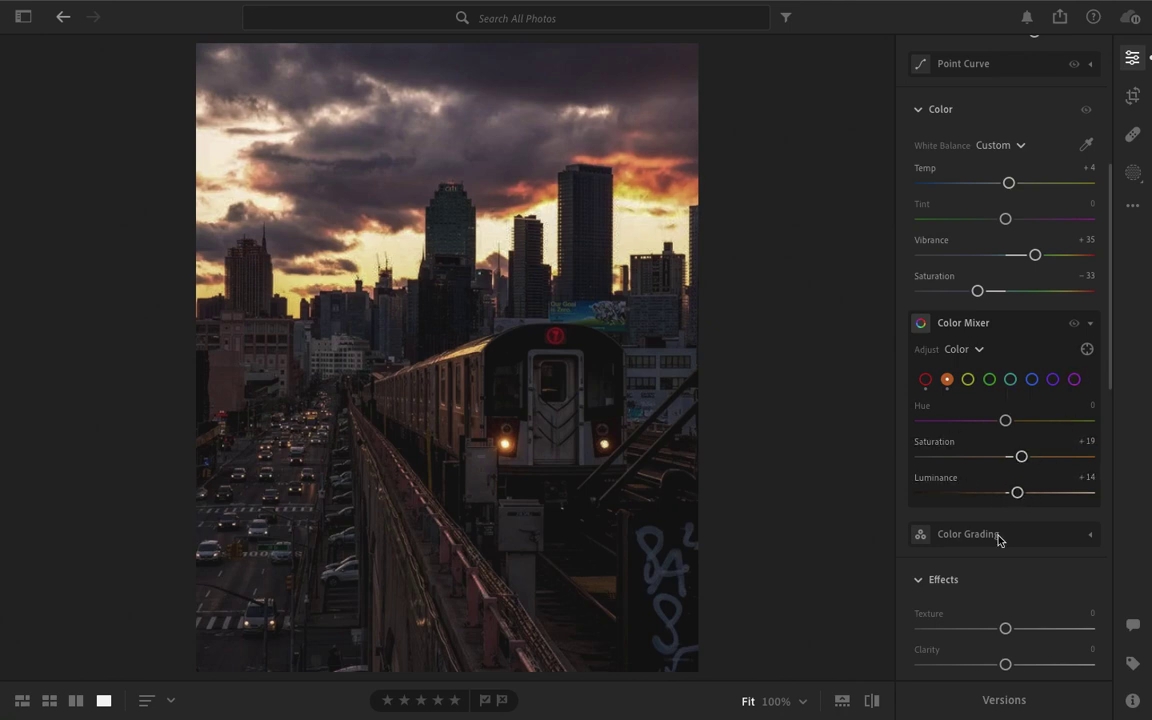
pyautogui.click(968, 379)
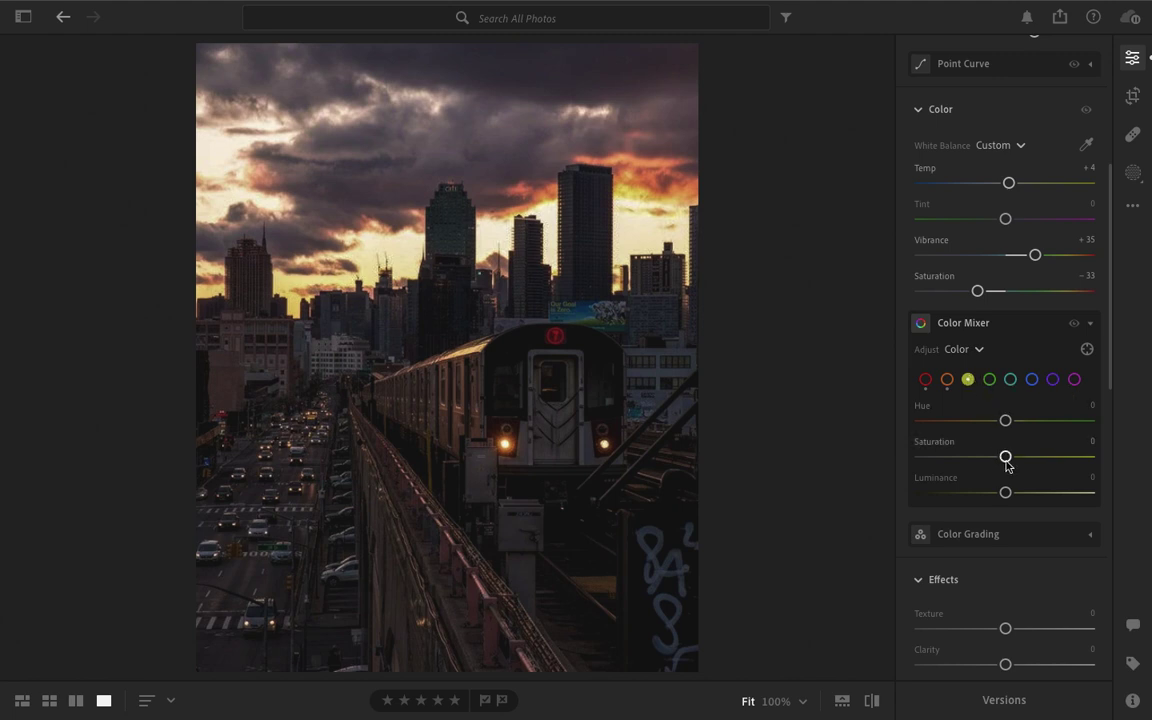
pyautogui.moveTo(1006, 458)
pyautogui.mouseDown()
pyautogui.moveTo(991, 458)
pyautogui.moveTo(1017, 493)
pyautogui.mouseUp()
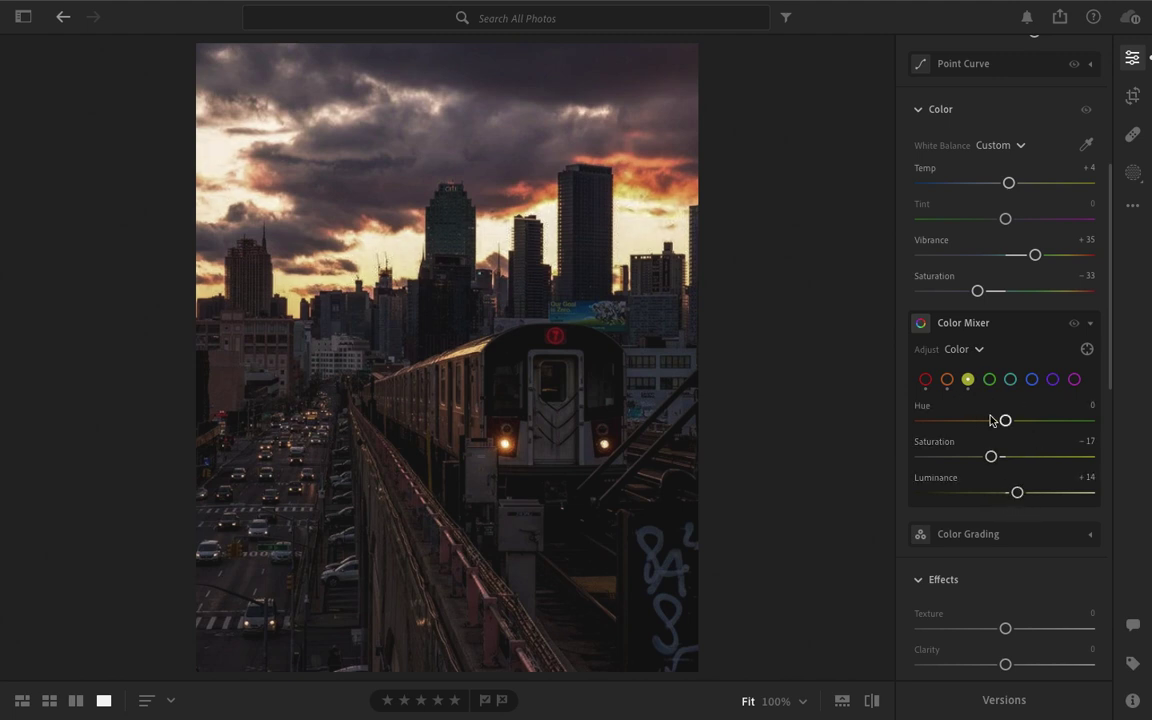
# Step: Adjust the green, aqua and blue saturation in the Color Mixer, then compare with the original
pyautogui.click(990, 380)
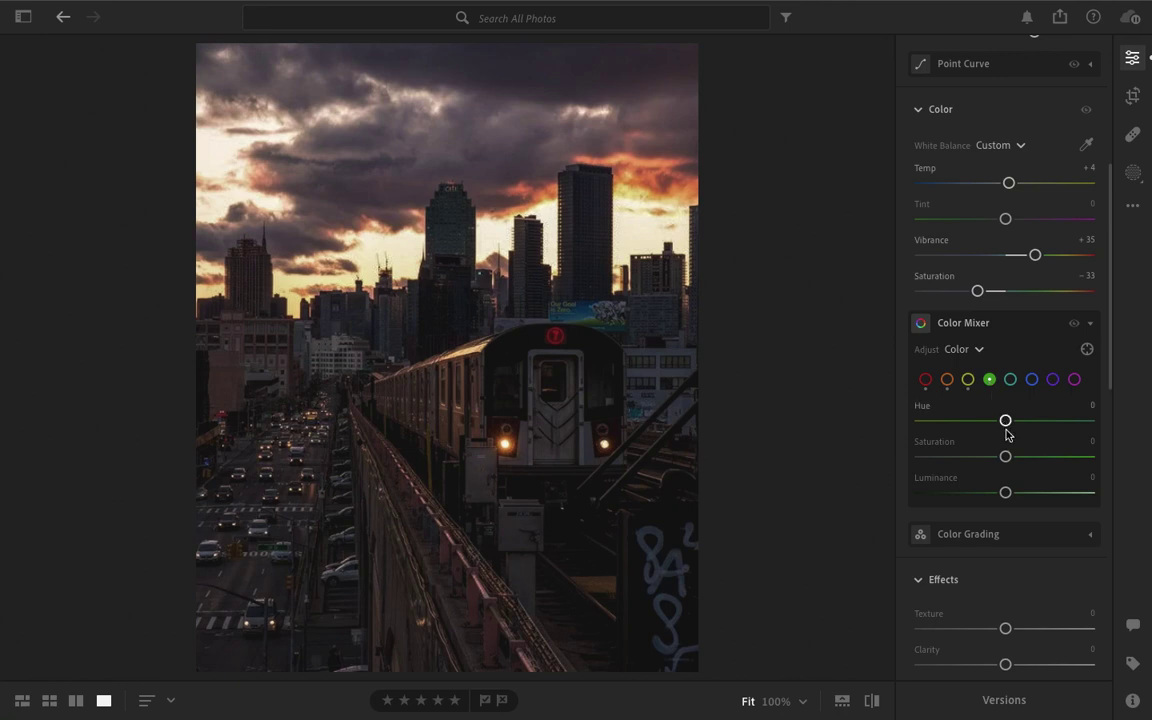
pyautogui.moveTo(1005, 456)
pyautogui.mouseDown()
pyautogui.moveTo(1021, 461)
pyautogui.moveTo(990, 494)
pyautogui.mouseUp()
pyautogui.click(1011, 380)
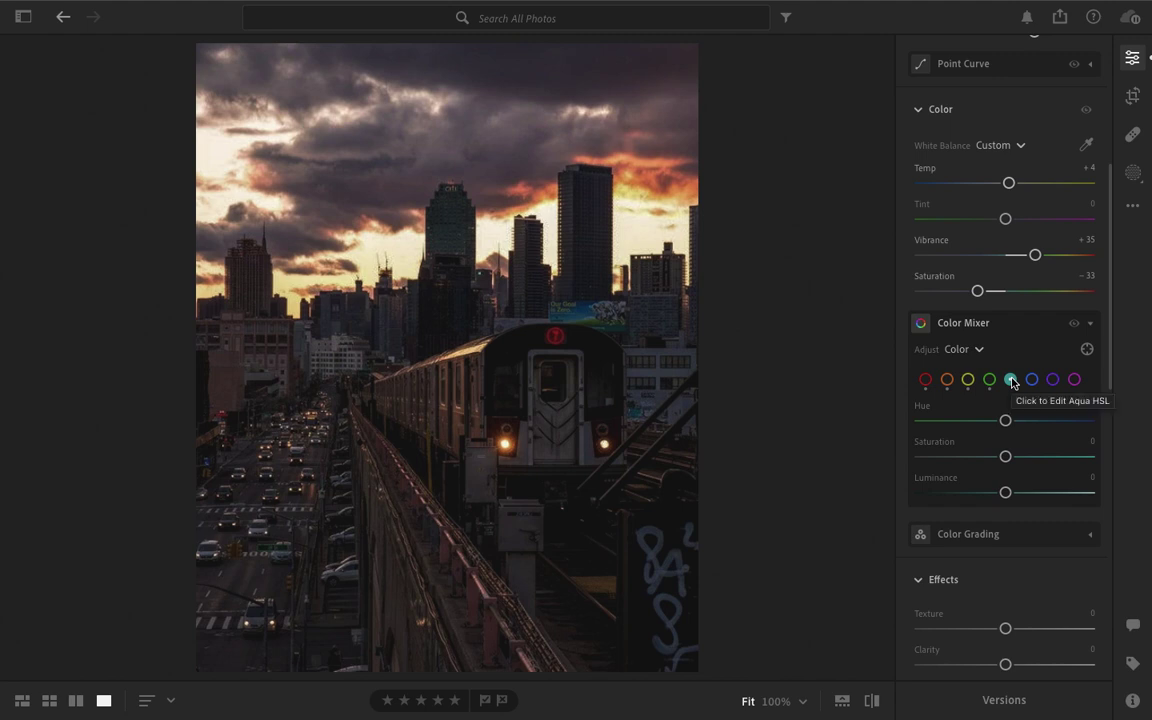
pyautogui.moveTo(1005, 457)
pyautogui.mouseDown()
pyautogui.moveTo(1020, 457)
pyautogui.moveTo(1016, 492)
pyautogui.mouseUp()
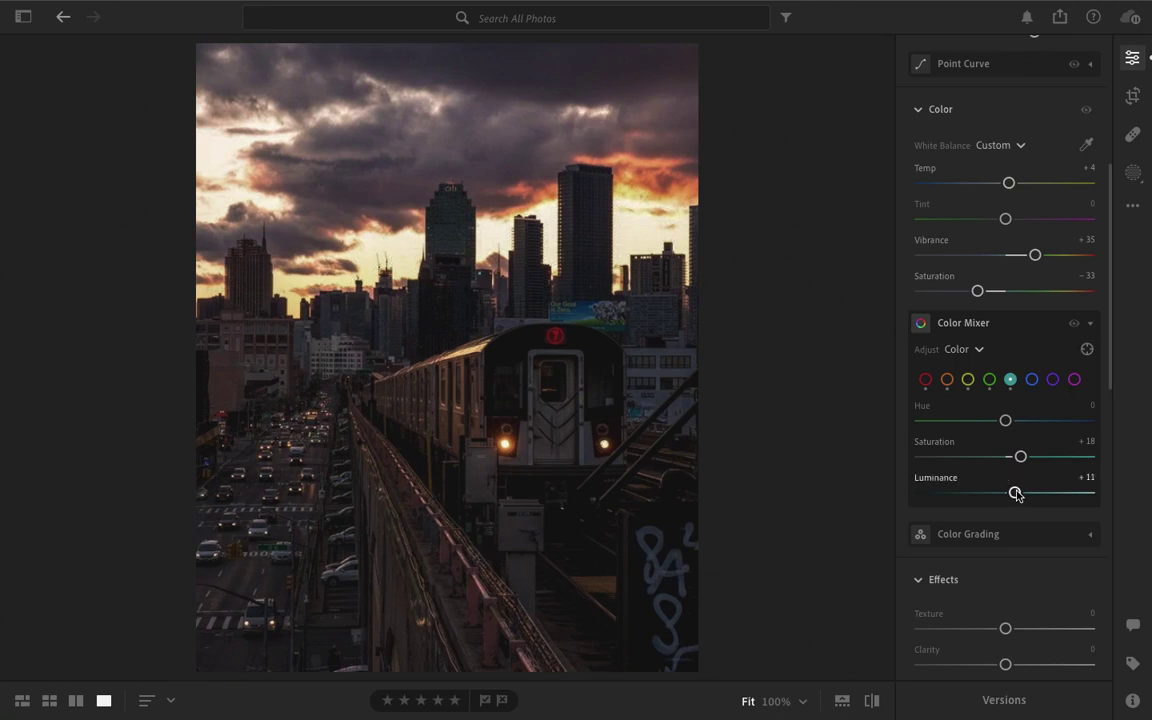
pyautogui.click(1032, 380)
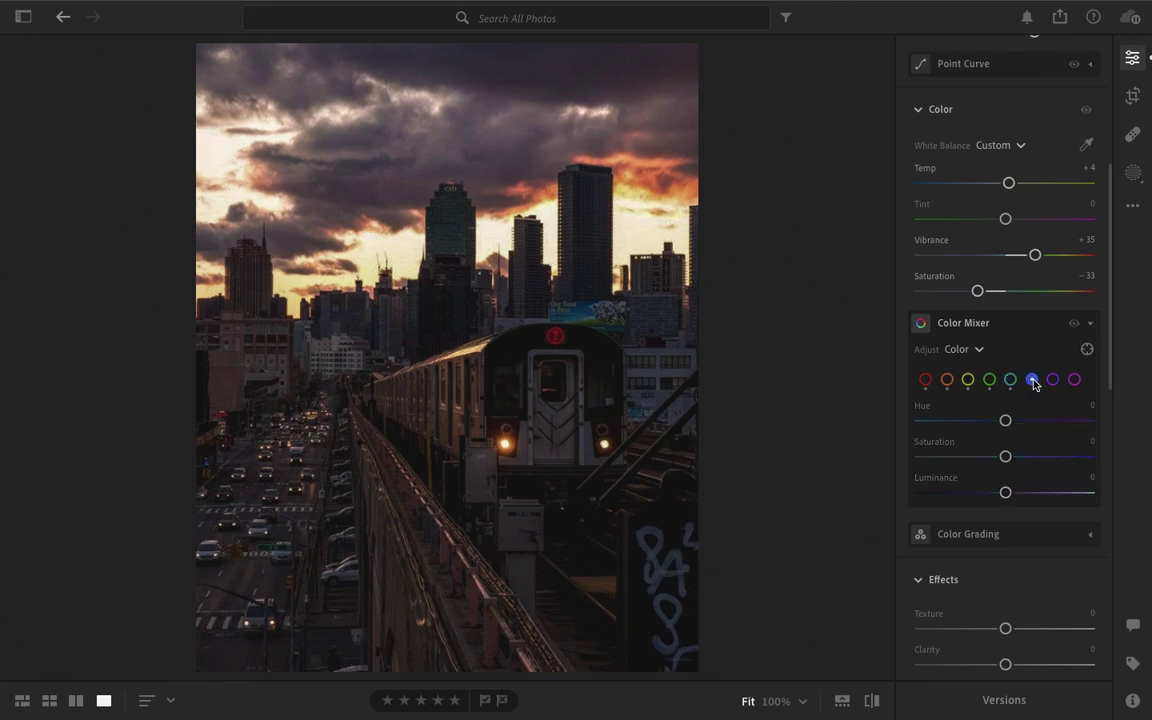
pyautogui.moveTo(1005, 456)
pyautogui.mouseDown()
pyautogui.moveTo(1032, 461)
pyautogui.moveTo(999, 496)
pyautogui.mouseUp()
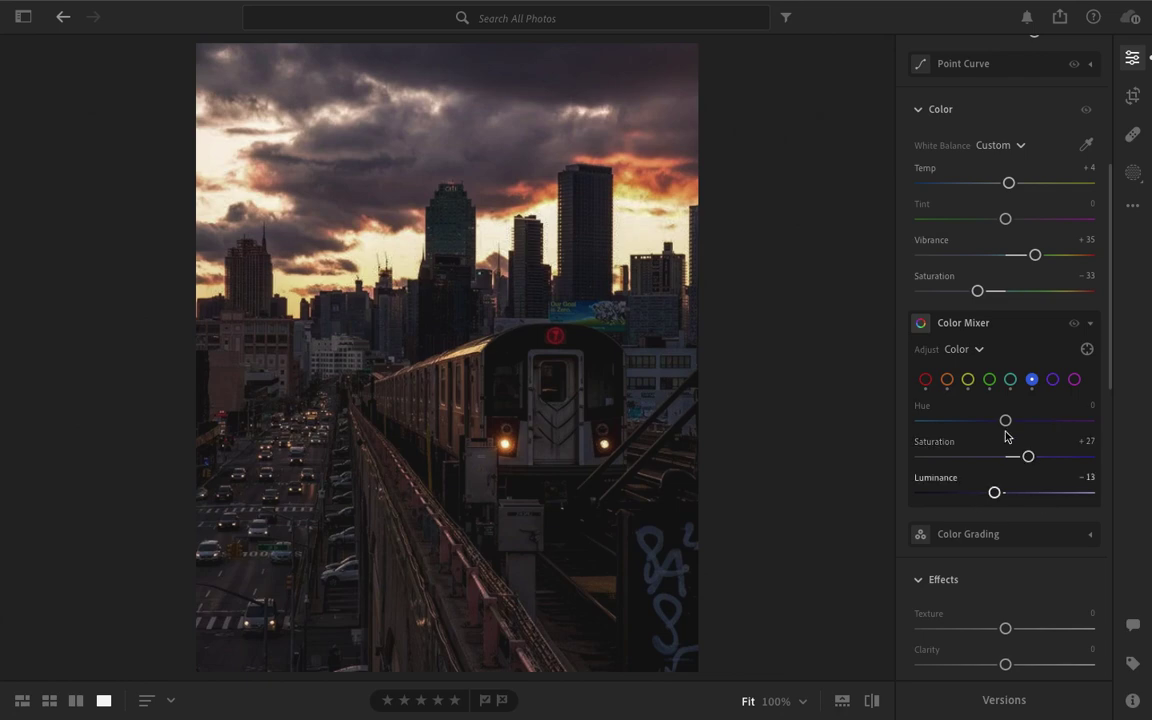
pyautogui.press('\\')
pyautogui.press('\\')
# Step: Set purple to Saturation −20, Luminance +13 and magenta to Saturation −17, Luminance +9
pyautogui.click(1053, 380)
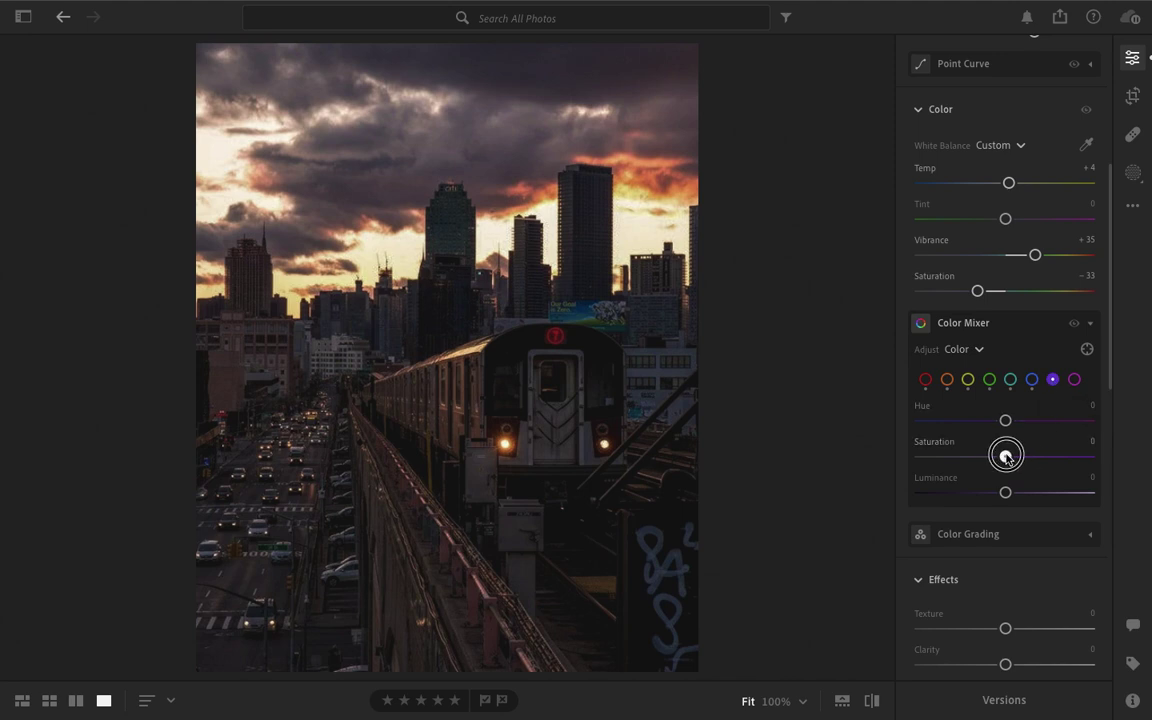
pyautogui.moveTo(1006, 456); pyautogui.dragTo(989, 456)
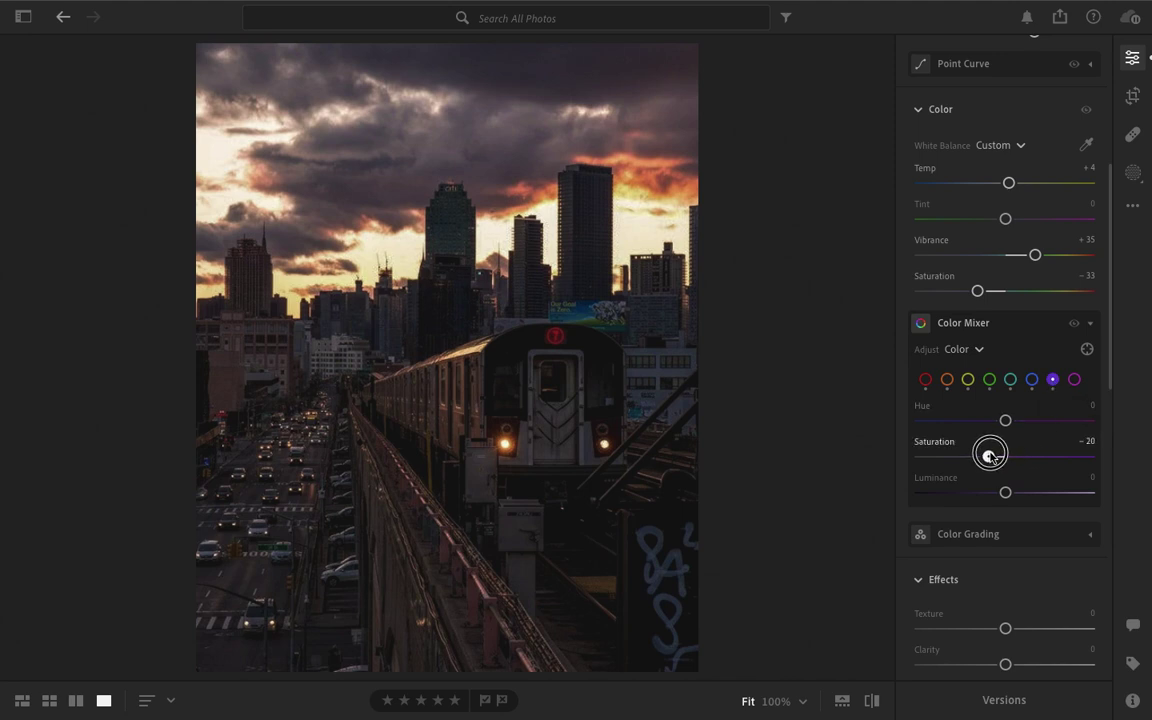
pyautogui.moveTo(1006, 493); pyautogui.dragTo(1017, 493)
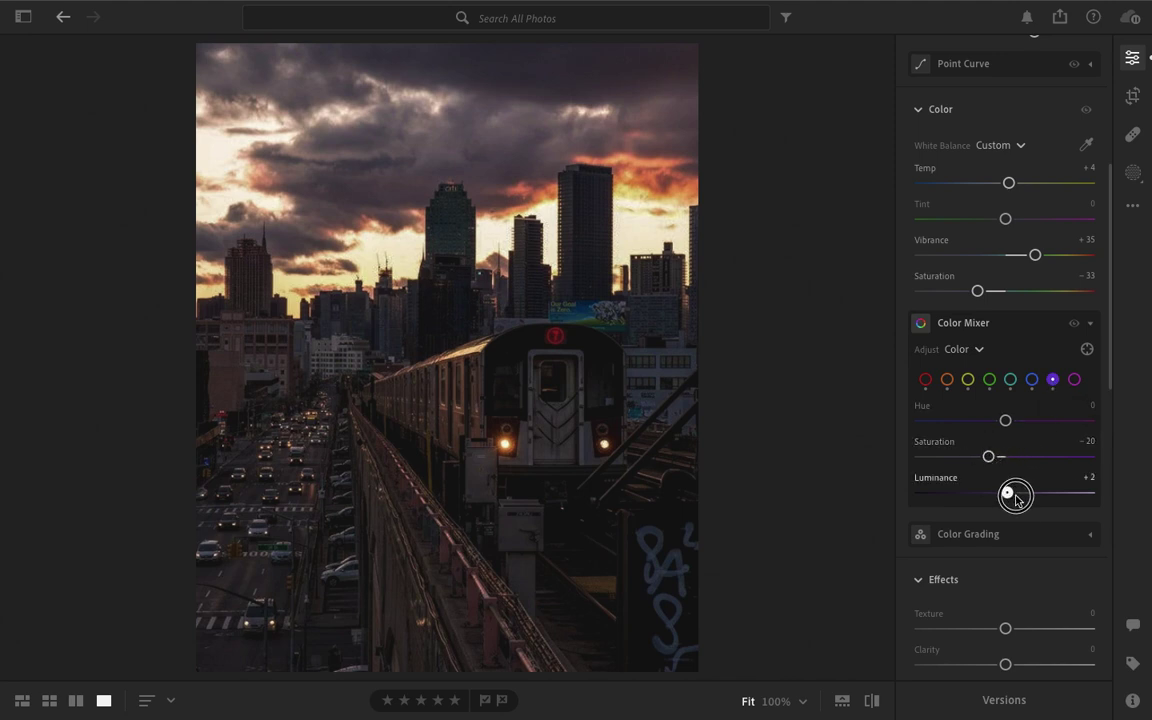
pyautogui.click(1074, 380)
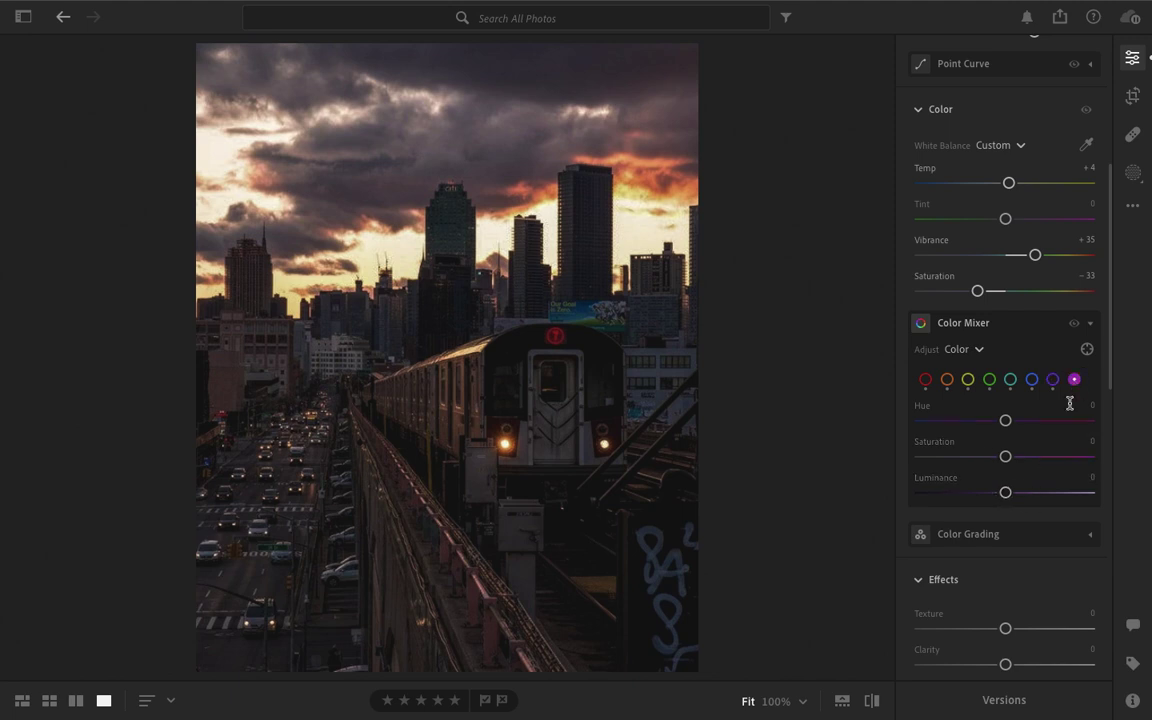
pyautogui.moveTo(1006, 456)
pyautogui.mouseDown()
pyautogui.moveTo(991, 460)
pyautogui.moveTo(1014, 494)
pyautogui.mouseUp()
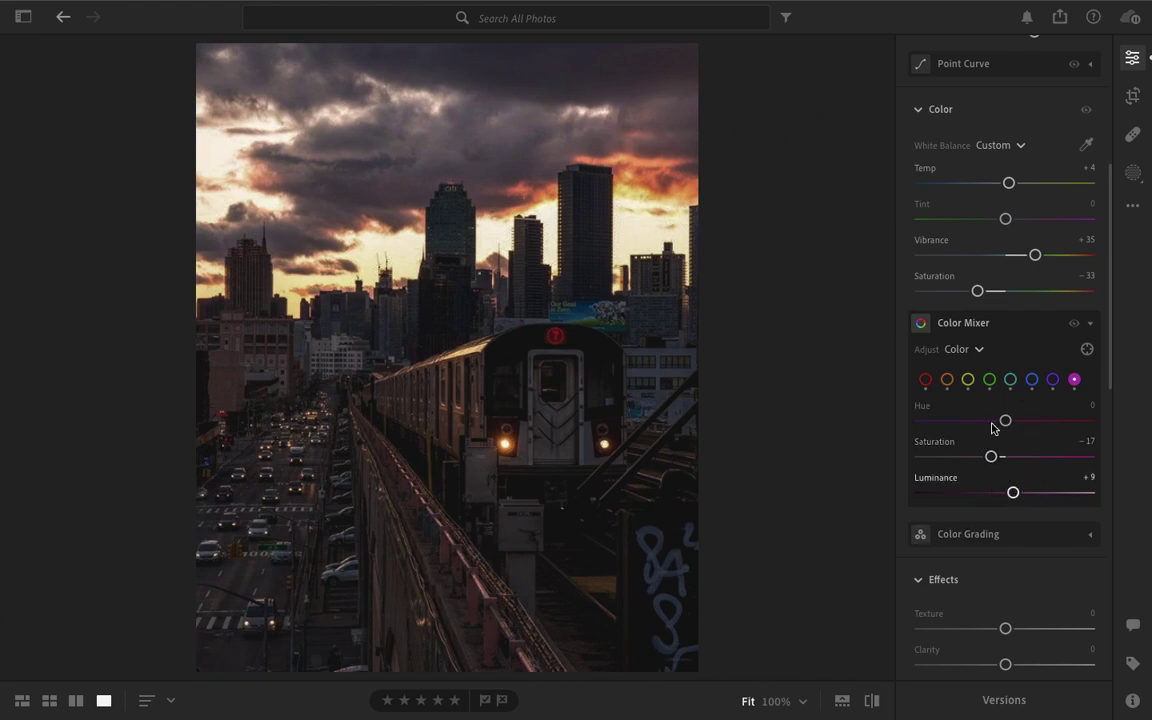
pyautogui.press('\\')
# Step: Grade the shadows warm orange: Hue 33, Saturation 7, Luminance −15
pyautogui.click(1090, 323)
pyautogui.click(1030, 364)
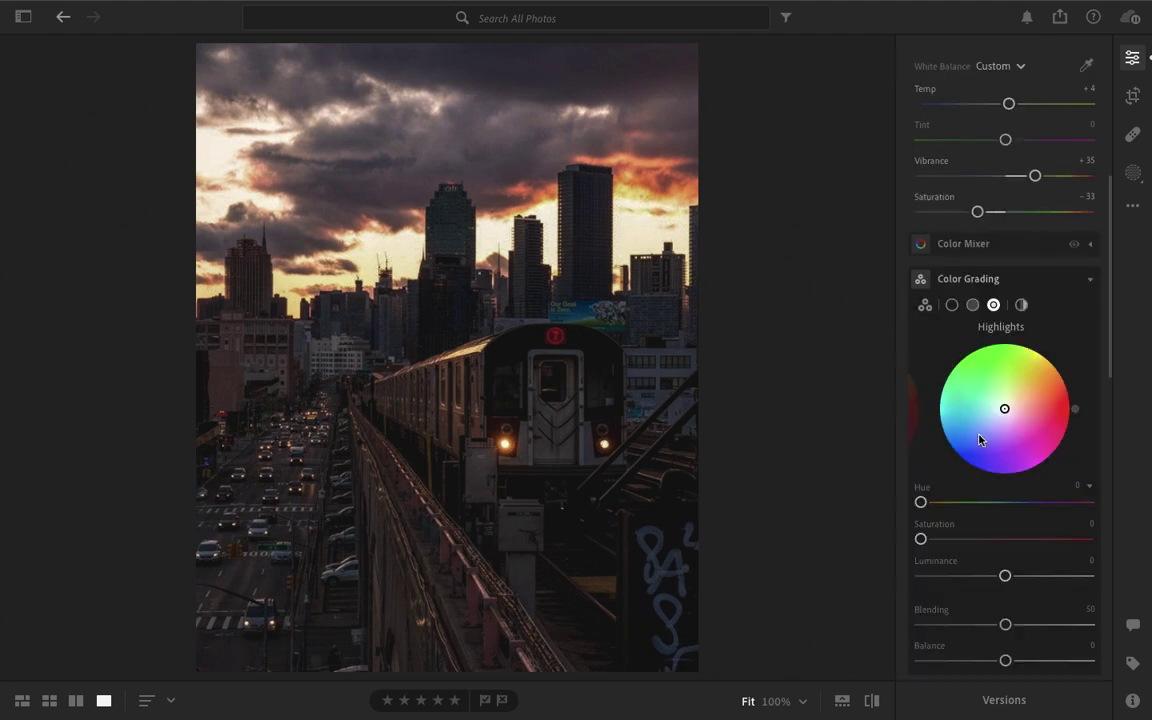
pyautogui.click(951, 304)
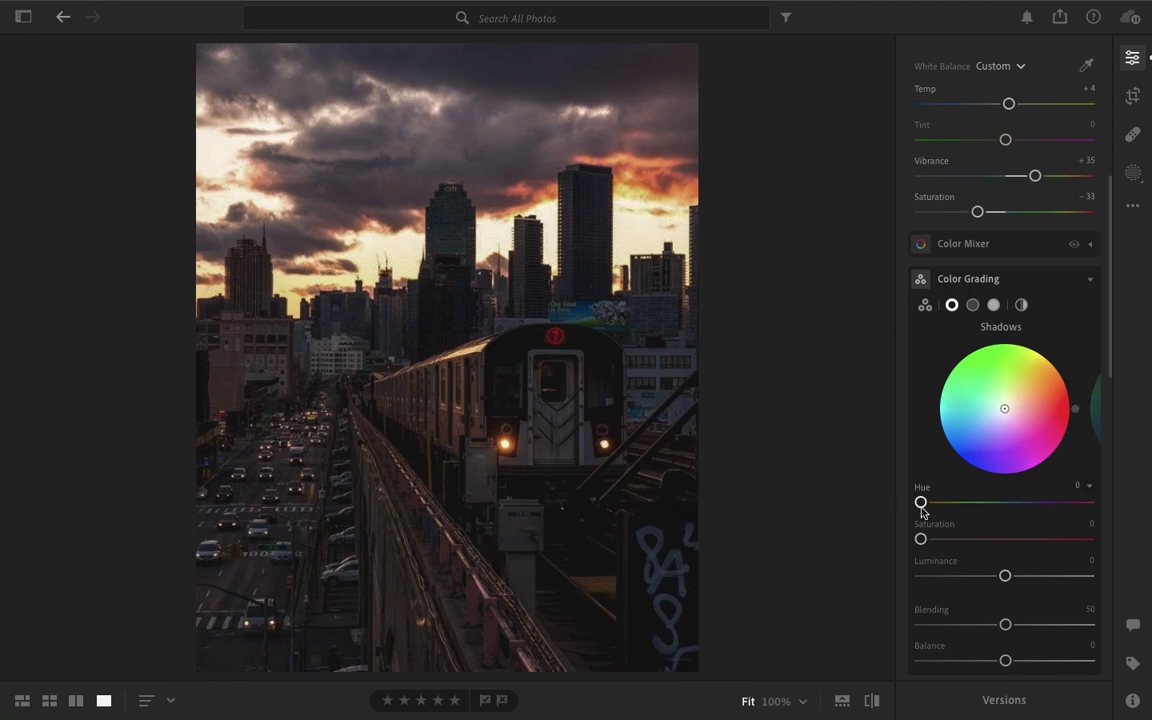
pyautogui.moveTo(921, 503)
pyautogui.mouseDown()
pyautogui.moveTo(937, 505)
pyautogui.moveTo(930, 548)
pyautogui.mouseUp()
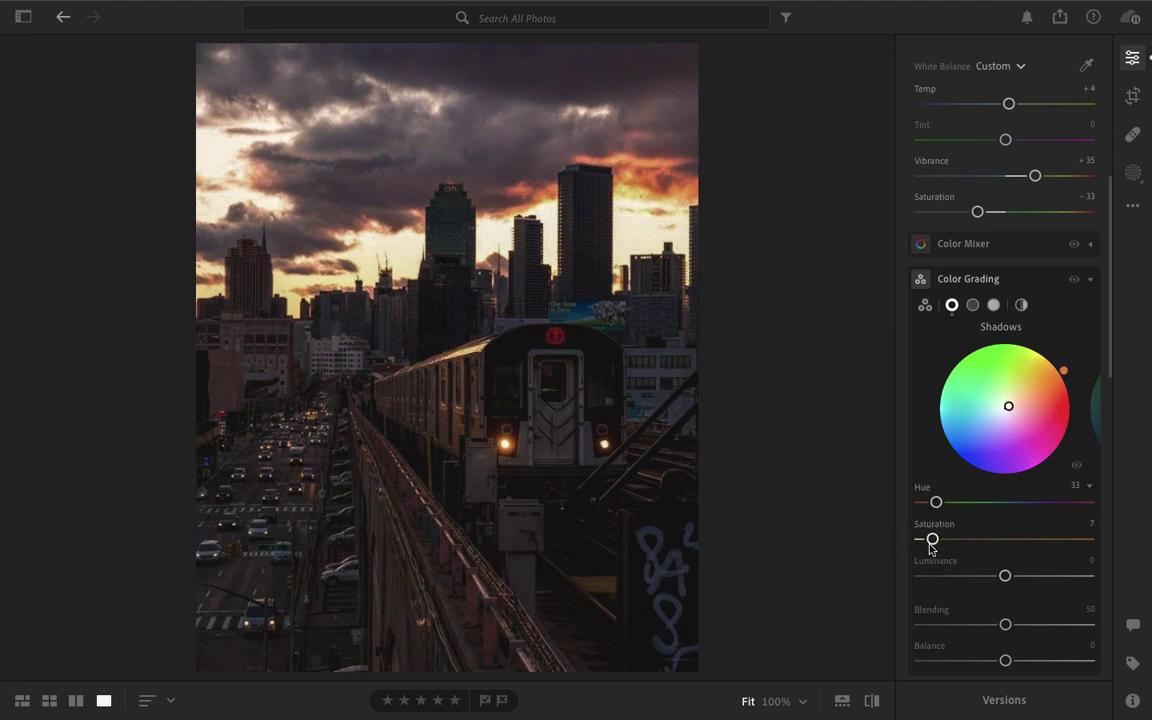
pyautogui.moveTo(1005, 577); pyautogui.dragTo(993, 578)
pyautogui.press('\\')
# Step: Tint highlights at Hue 116, Saturation 13, Luminance −29, with Blending 19 and Balance −1
pyautogui.click(974, 306)
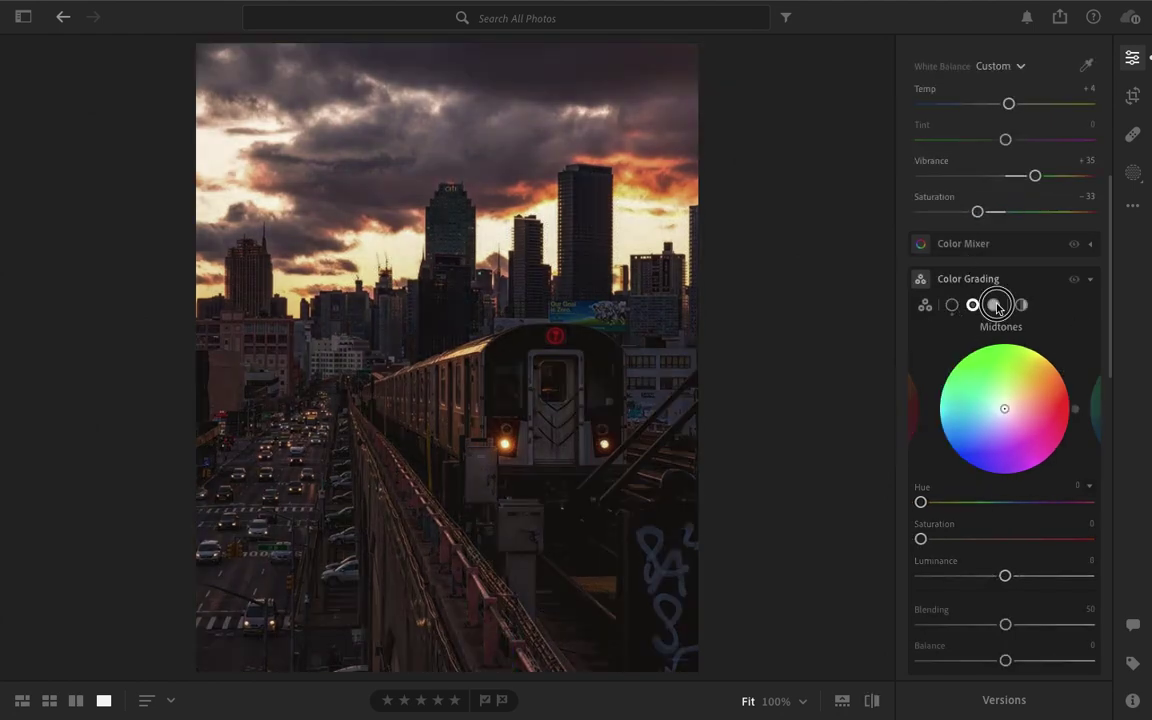
pyautogui.click(995, 306)
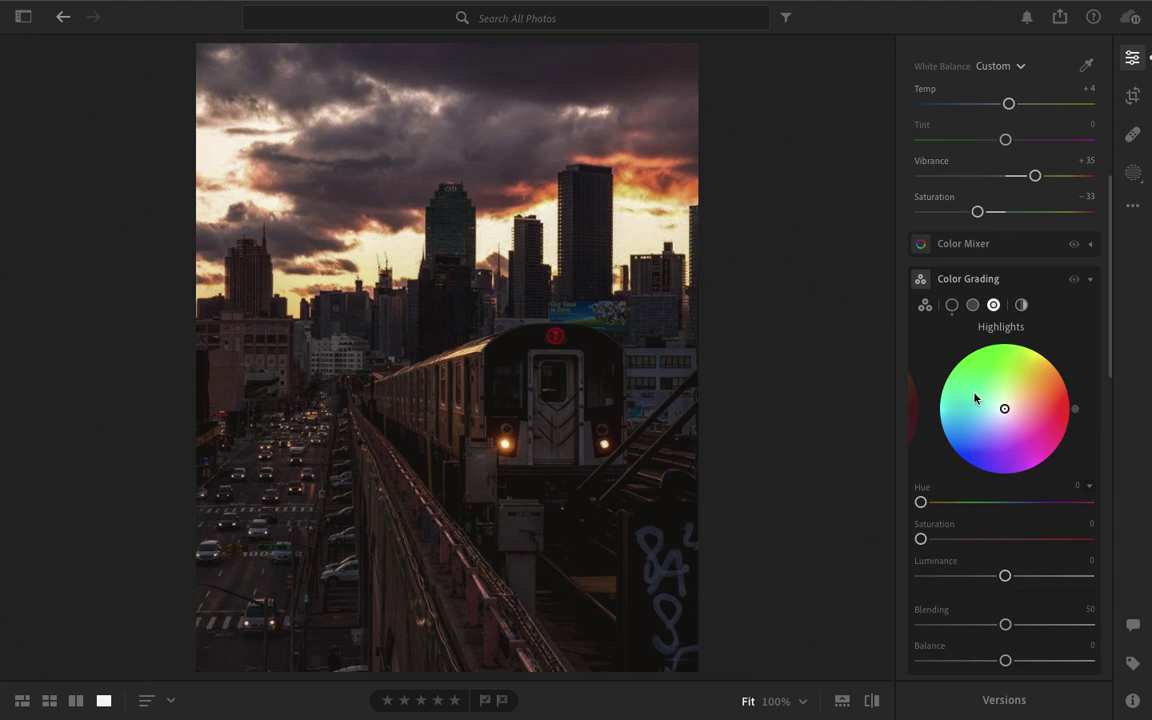
pyautogui.moveTo(921, 503)
pyautogui.mouseDown()
pyautogui.moveTo(978, 520)
pyautogui.moveTo(927, 541)
pyautogui.moveTo(946, 546)
pyautogui.mouseUp()
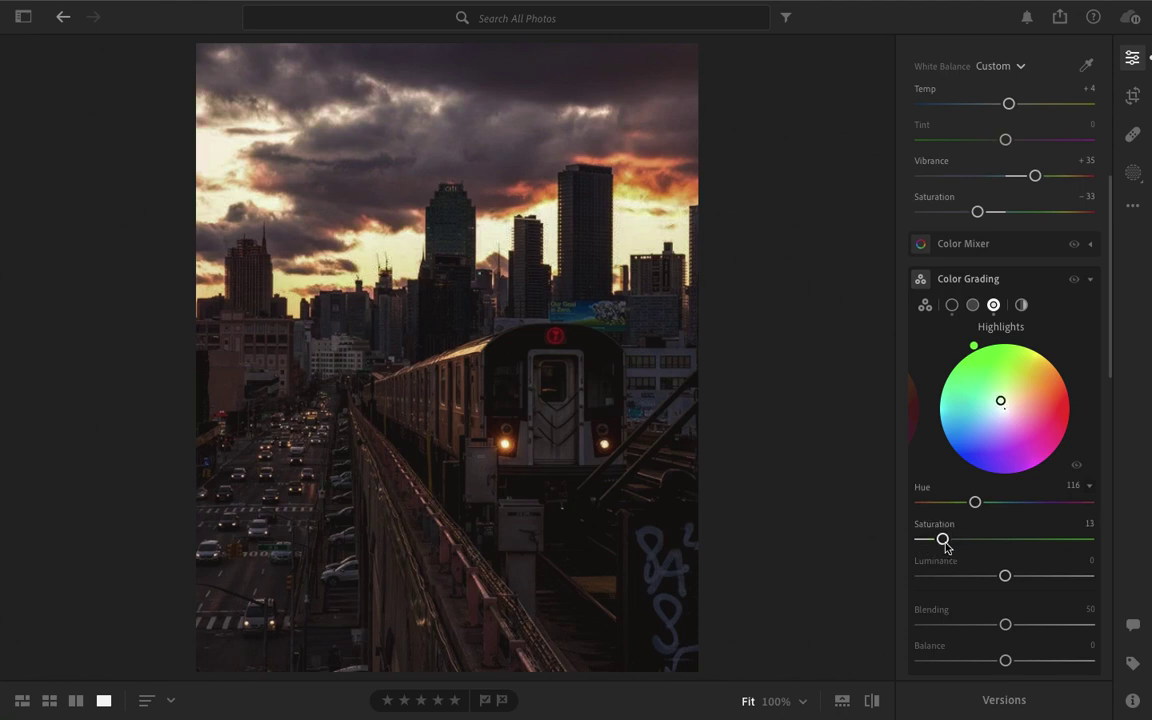
pyautogui.moveTo(1005, 578); pyautogui.dragTo(980, 577)
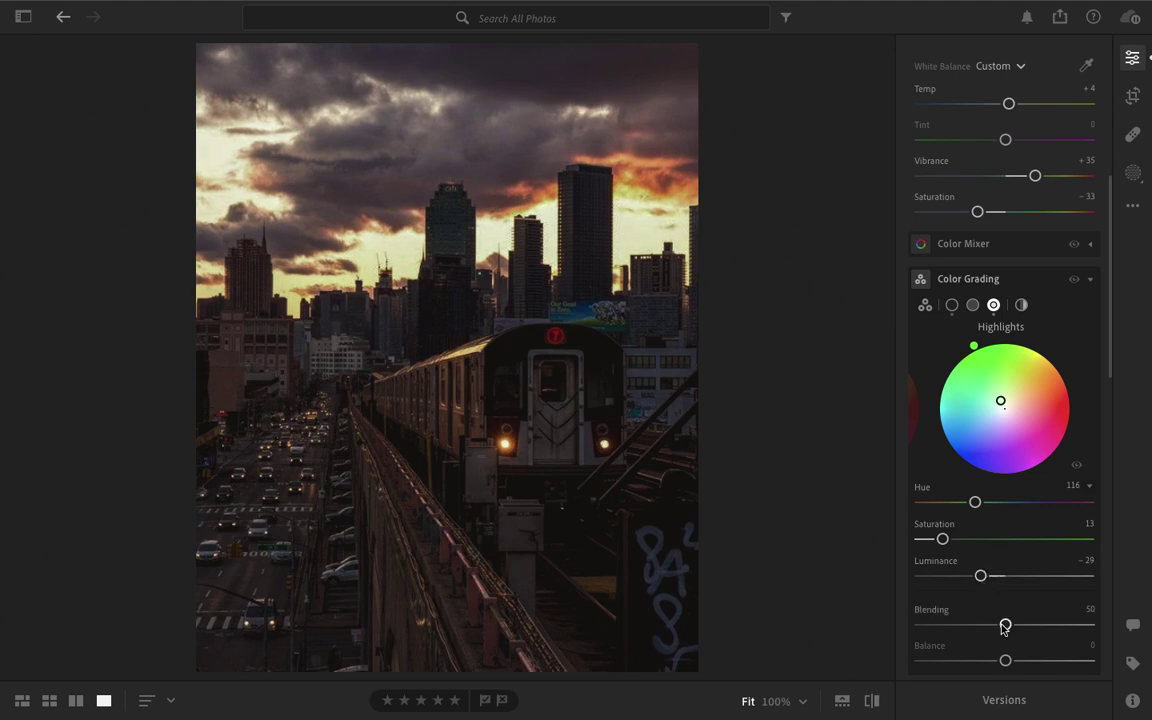
pyautogui.moveTo(1005, 627); pyautogui.dragTo(952, 627)
pyautogui.moveTo(1005, 662); pyautogui.dragTo(1005, 662)
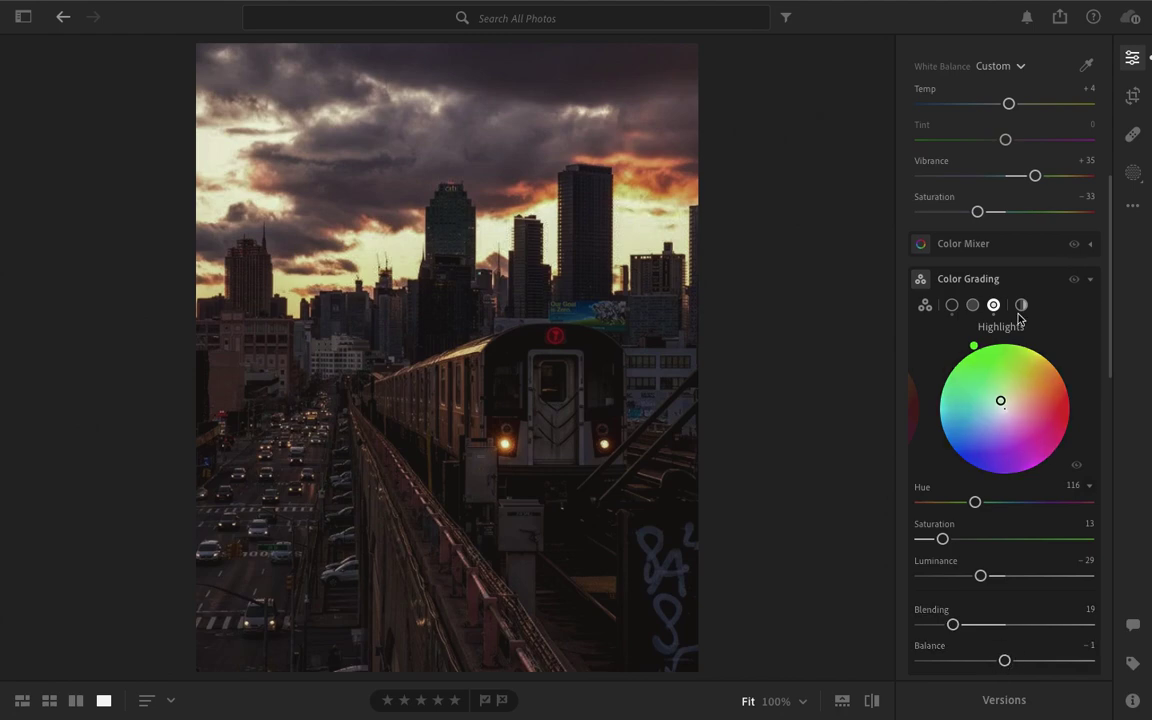
pyautogui.press('\\')
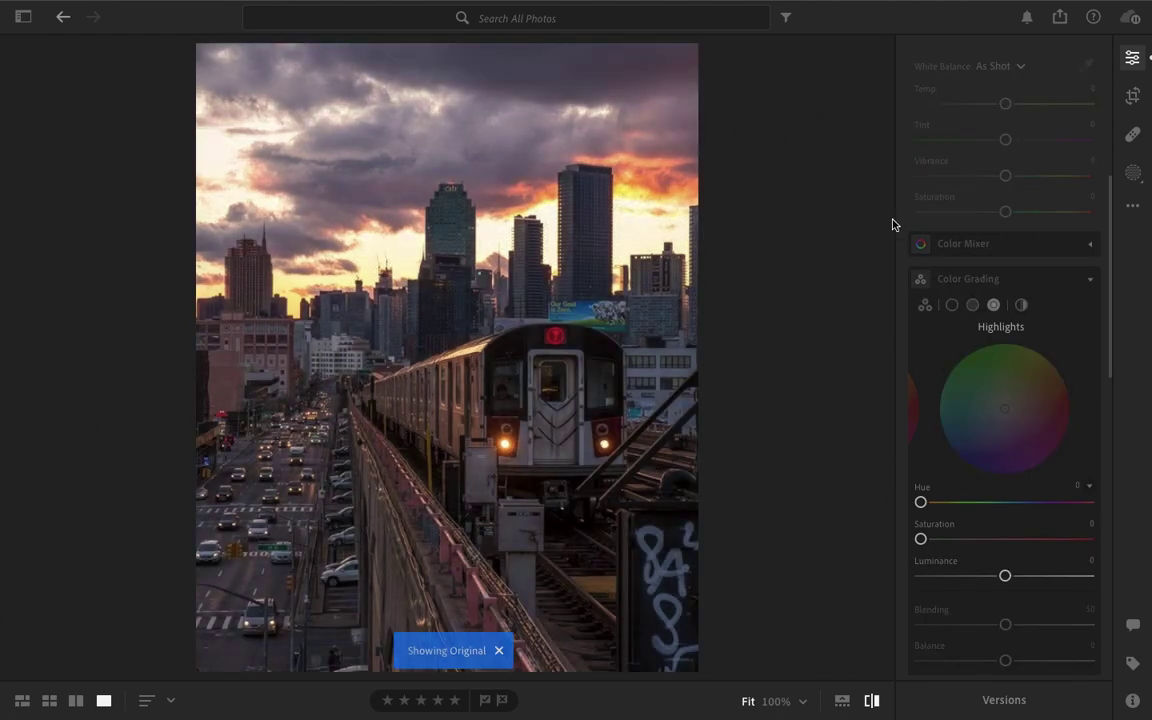
pyautogui.press('\\')
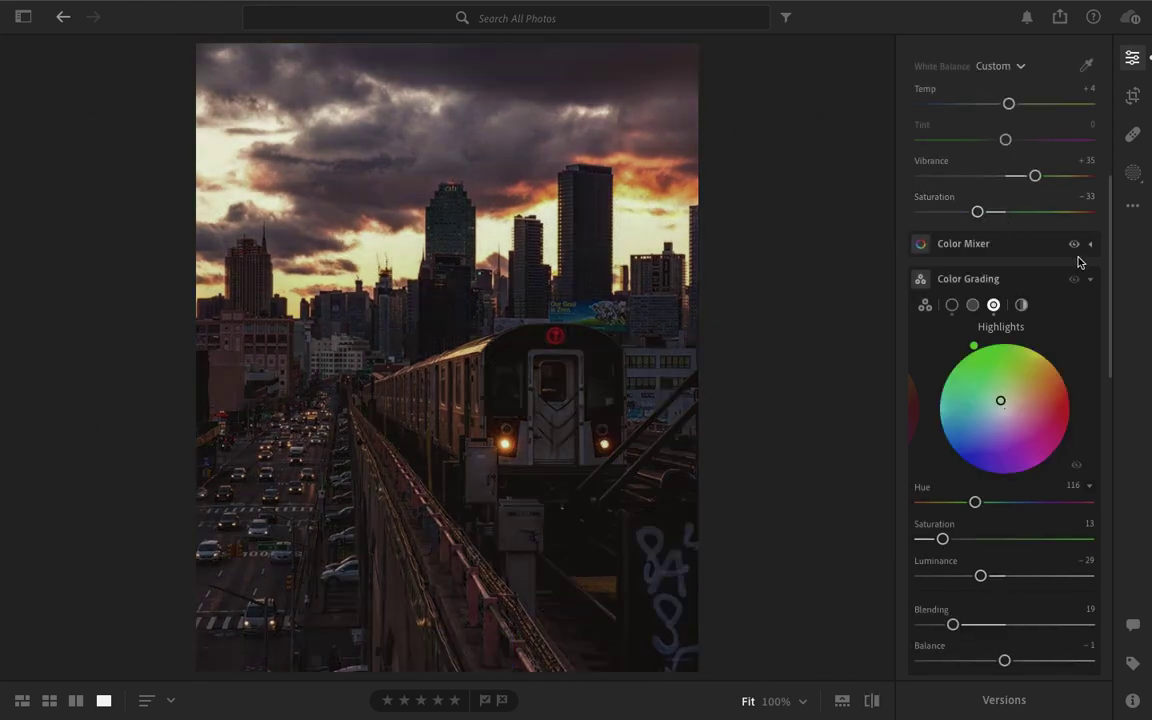
# Step: Set Effects to Texture +51, Clarity +32, Dehaze +19 and Vignette −32
pyautogui.click(1089, 278)
pyautogui.scroll(-1, 1017, 420)
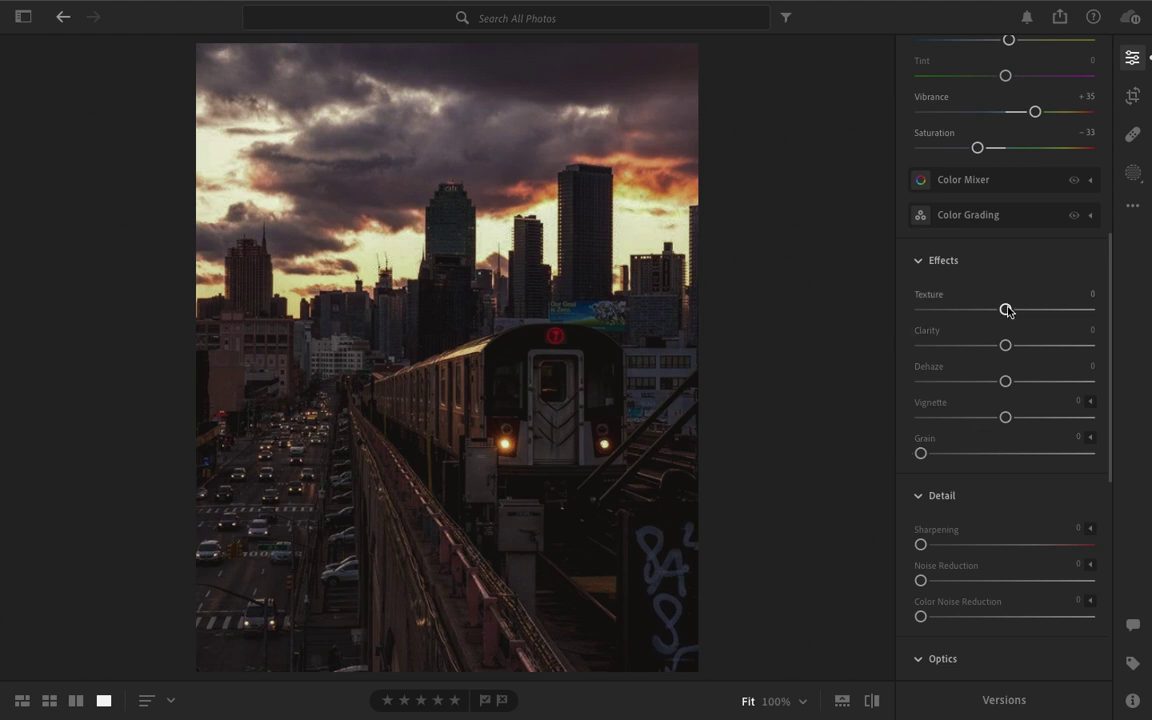
pyautogui.moveTo(1007, 311); pyautogui.dragTo(1051, 320)
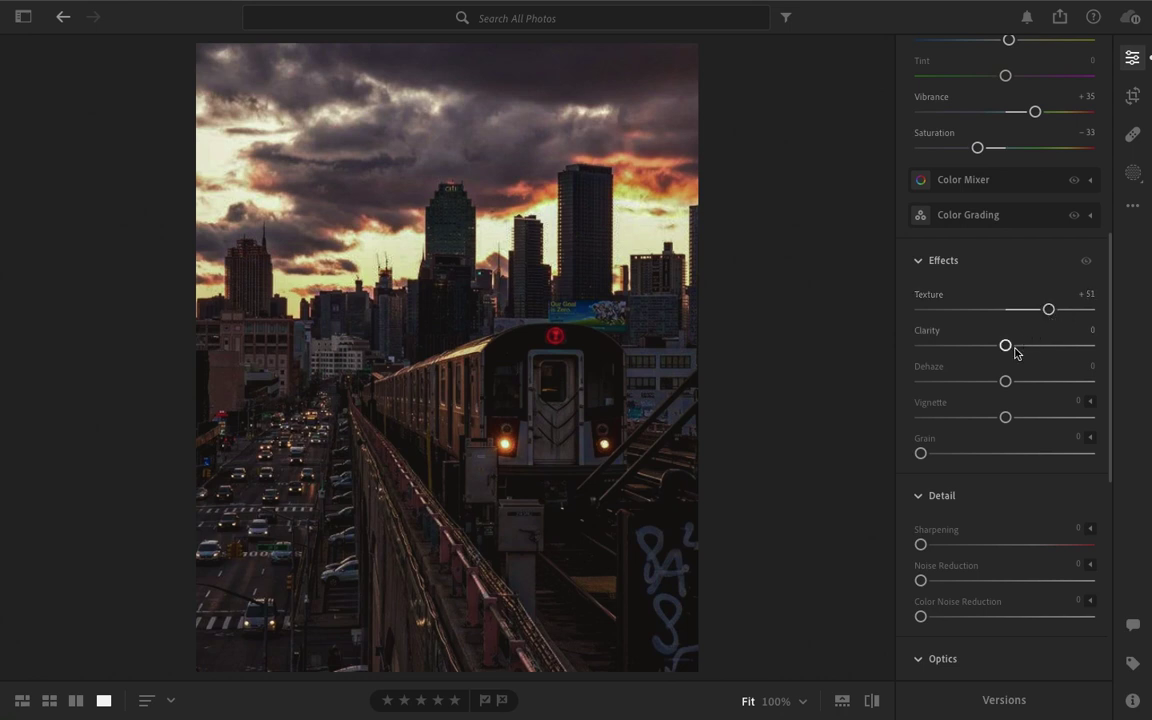
pyautogui.moveTo(1006, 345)
pyautogui.mouseDown()
pyautogui.moveTo(1035, 348)
pyautogui.moveTo(1021, 385)
pyautogui.moveTo(978, 418)
pyautogui.mouseUp()
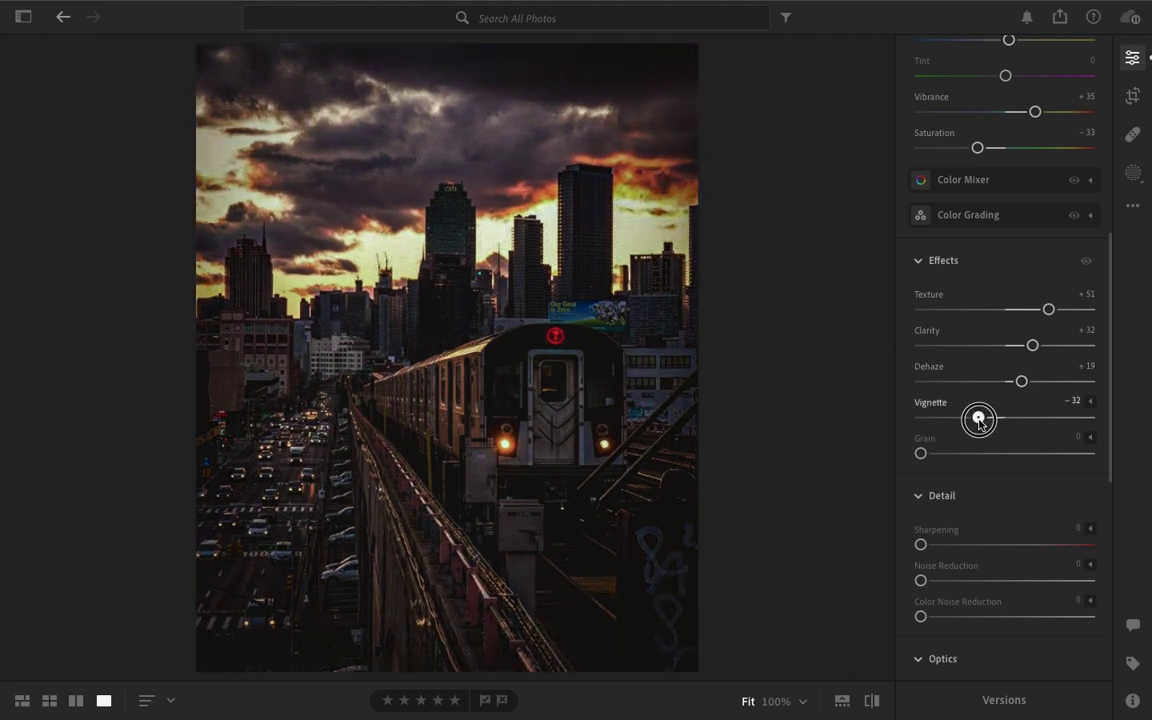
# Step: Shape the vignette with Midpoint 62, Roundness +41, Feather 74, and add Grain 15
pyautogui.click(1090, 402)
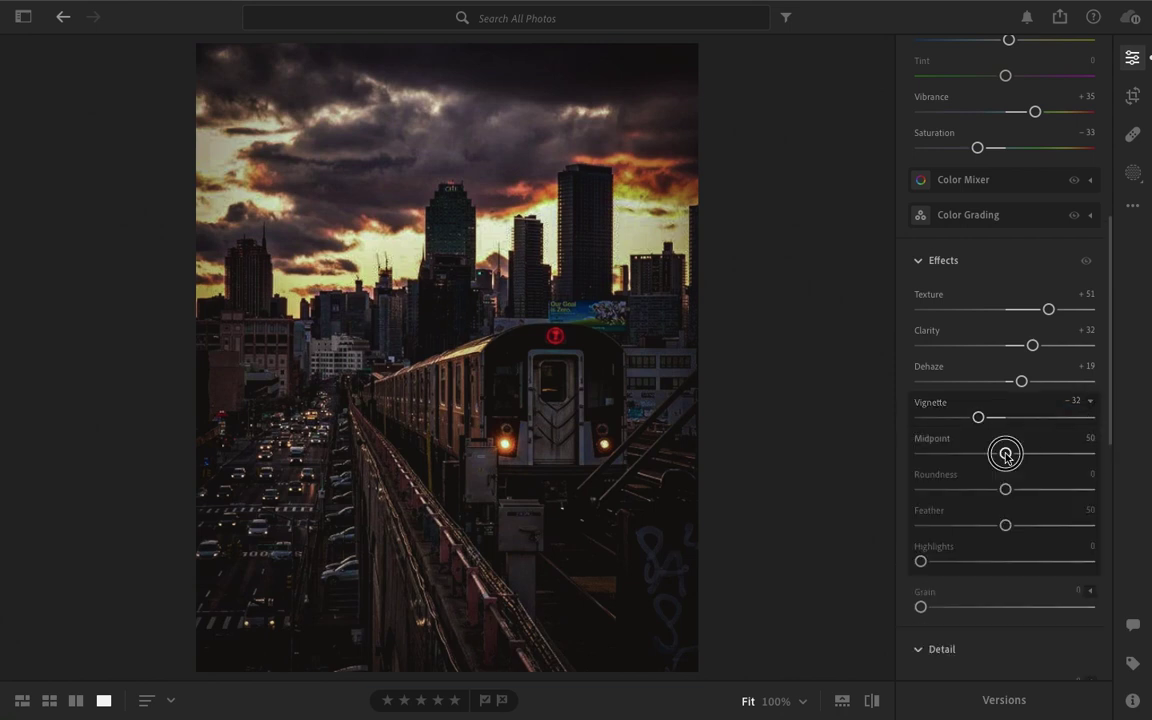
pyautogui.moveTo(1007, 456)
pyautogui.mouseDown()
pyautogui.moveTo(1026, 457)
pyautogui.moveTo(1011, 491)
pyautogui.moveTo(1041, 493)
pyautogui.mouseUp()
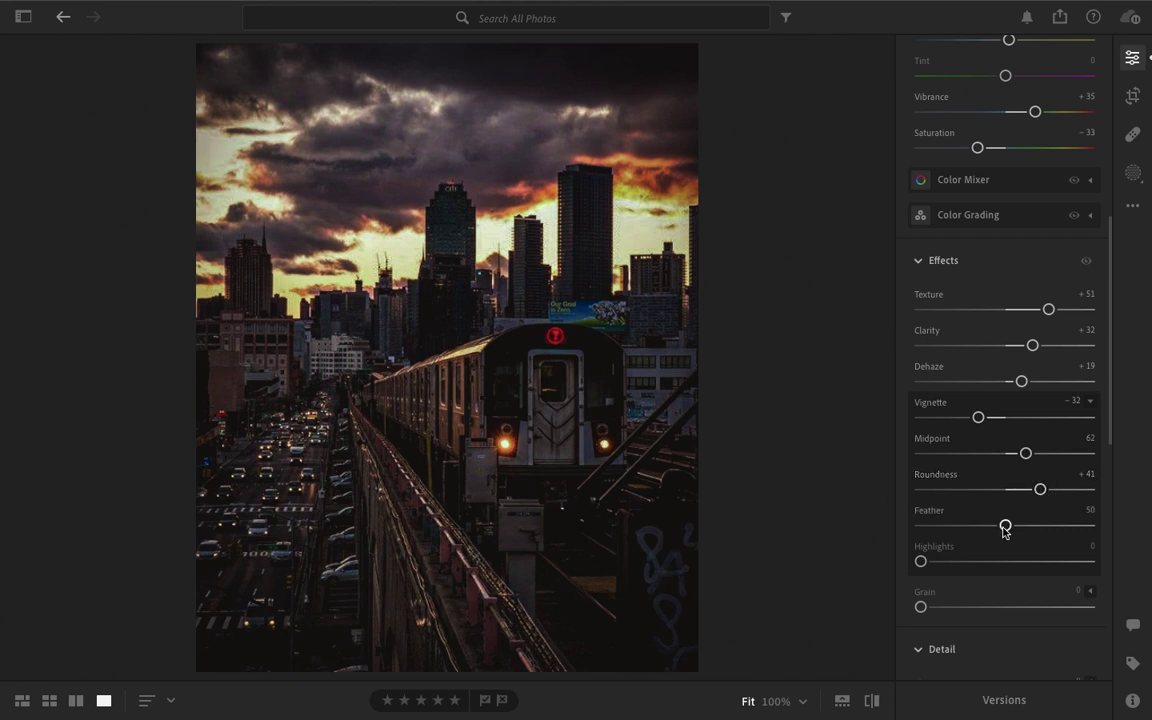
pyautogui.moveTo(1005, 527); pyautogui.dragTo(1046, 527)
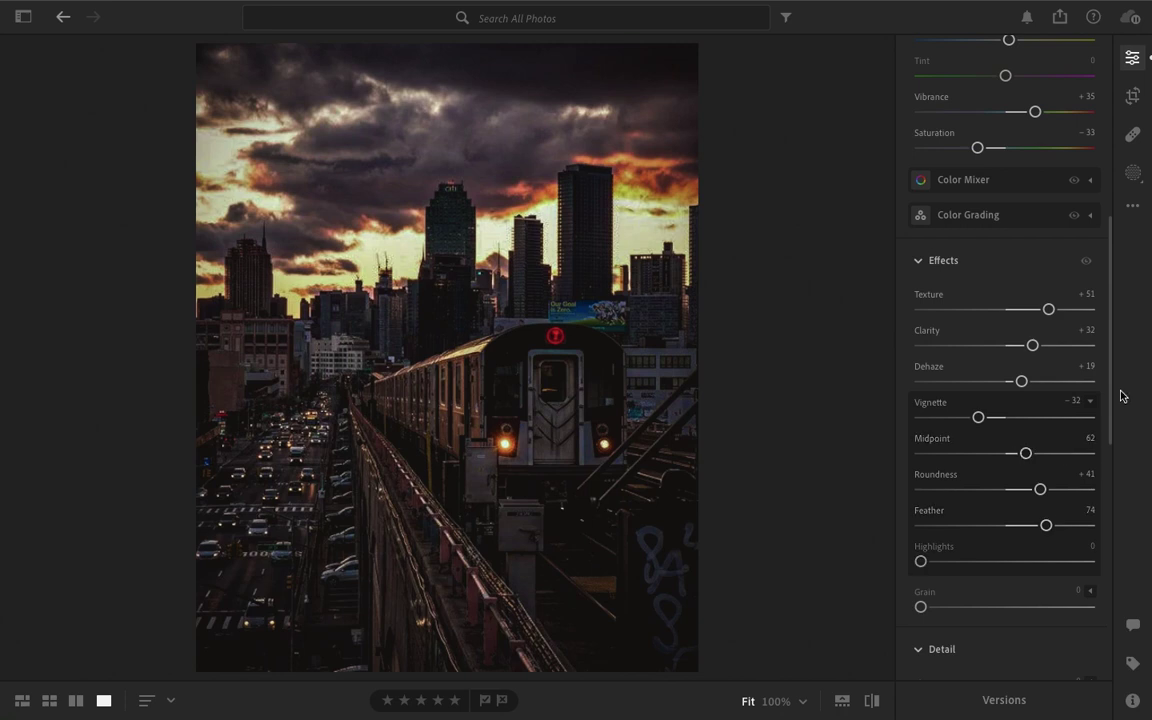
pyautogui.click(1092, 404)
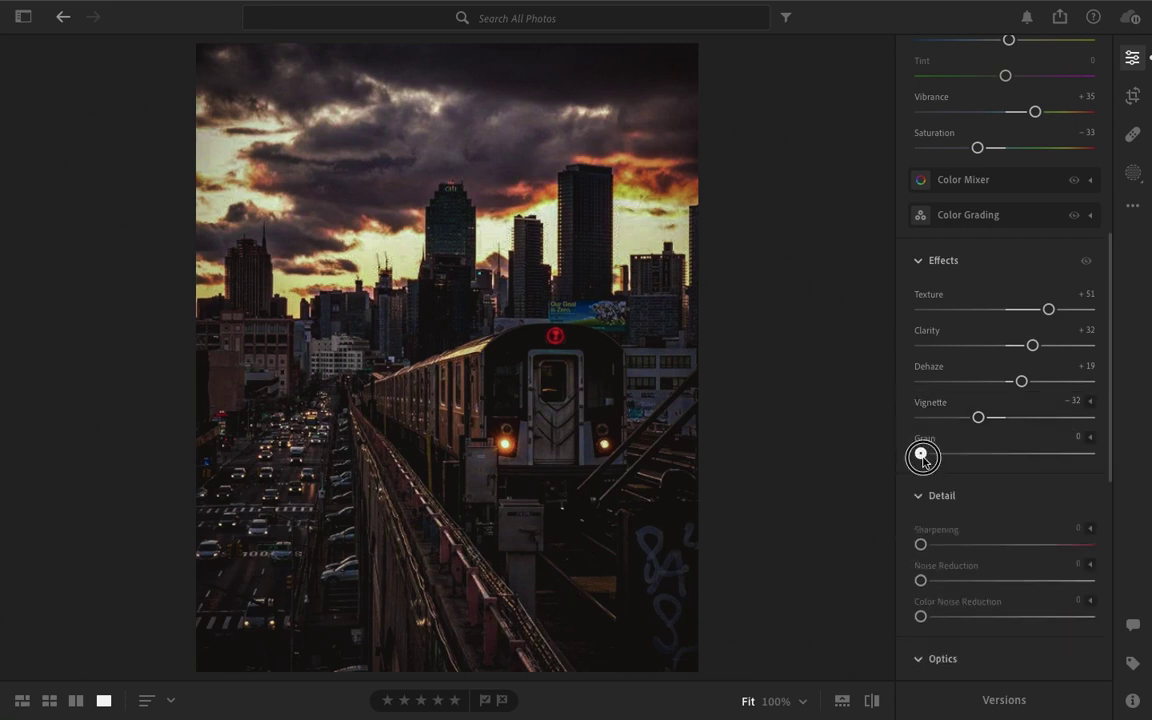
pyautogui.moveTo(921, 453); pyautogui.dragTo(946, 458)
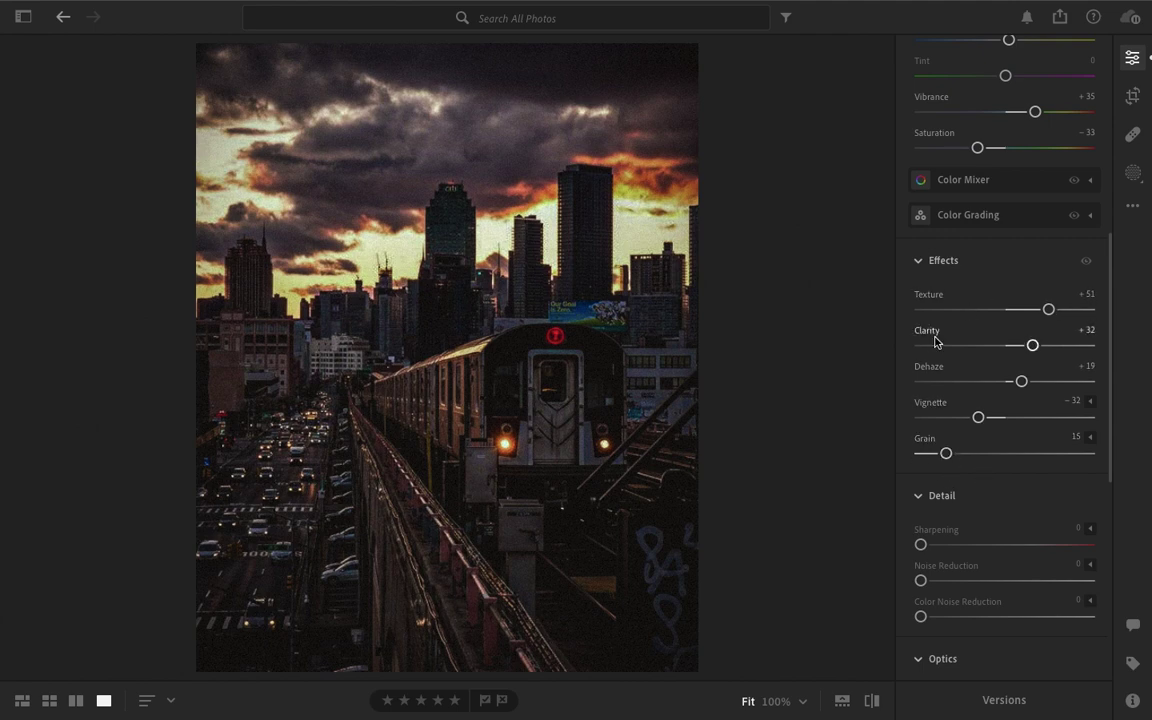
pyautogui.press('\\')
pyautogui.press('\\')
pyautogui.press('\\')
# Step: Set Detail to Sharpening 105, Noise Reduction 36 and Color Noise Reduction 48
pyautogui.scroll(-2, 928, 540)
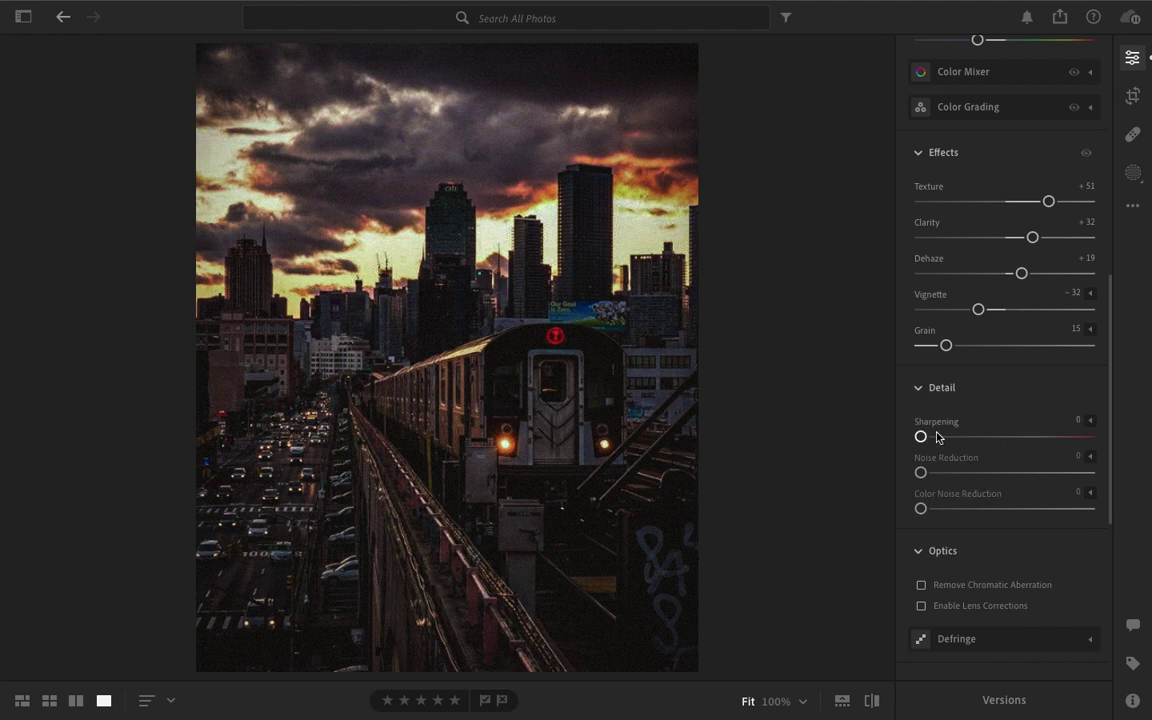
pyautogui.moveTo(921, 437); pyautogui.dragTo(1002, 436)
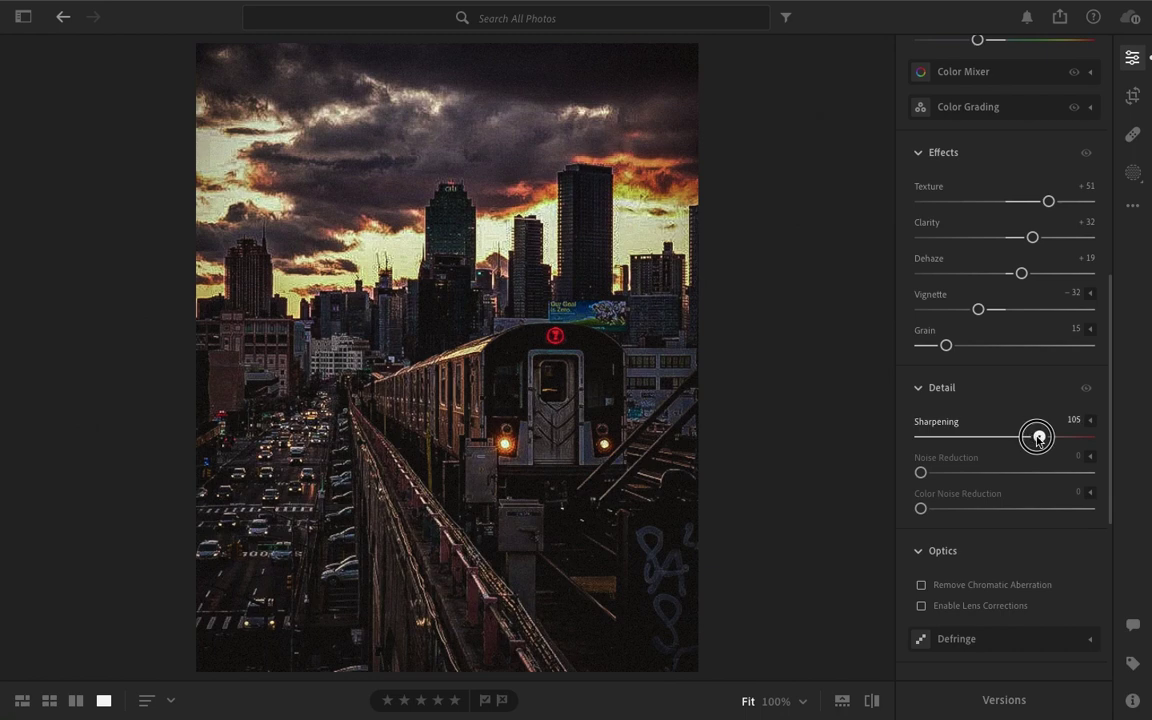
pyautogui.moveTo(1002, 436); pyautogui.dragTo(1039, 438)
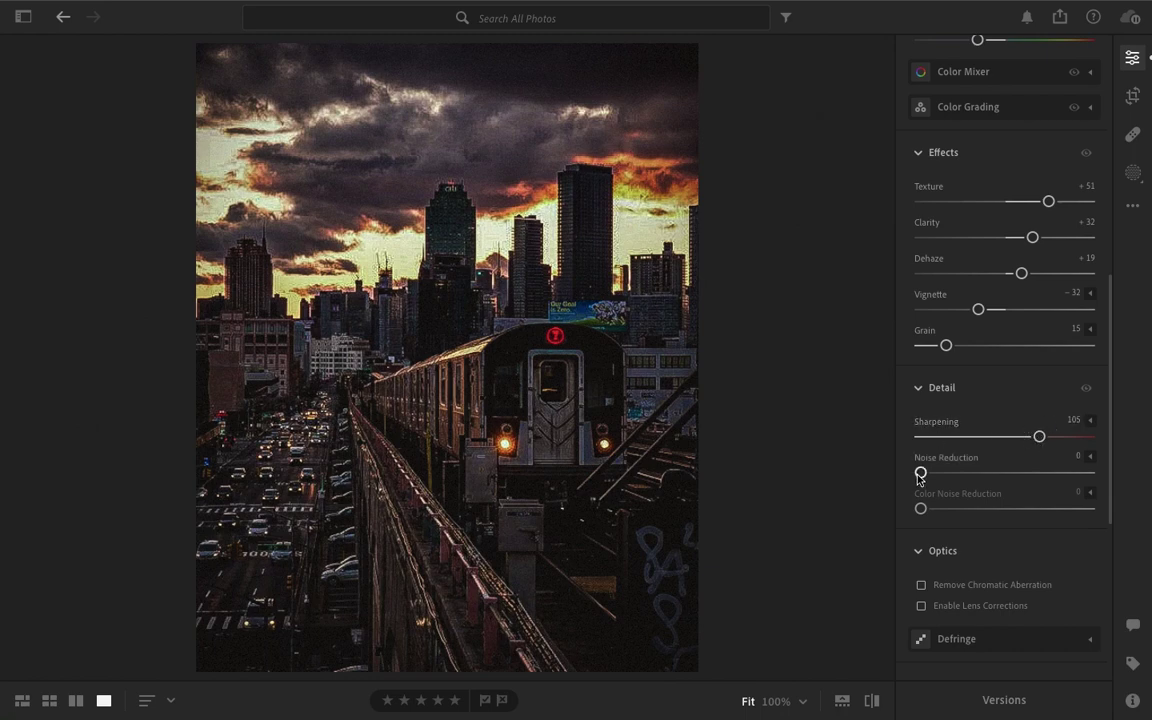
pyautogui.moveTo(921, 473); pyautogui.dragTo(984, 473)
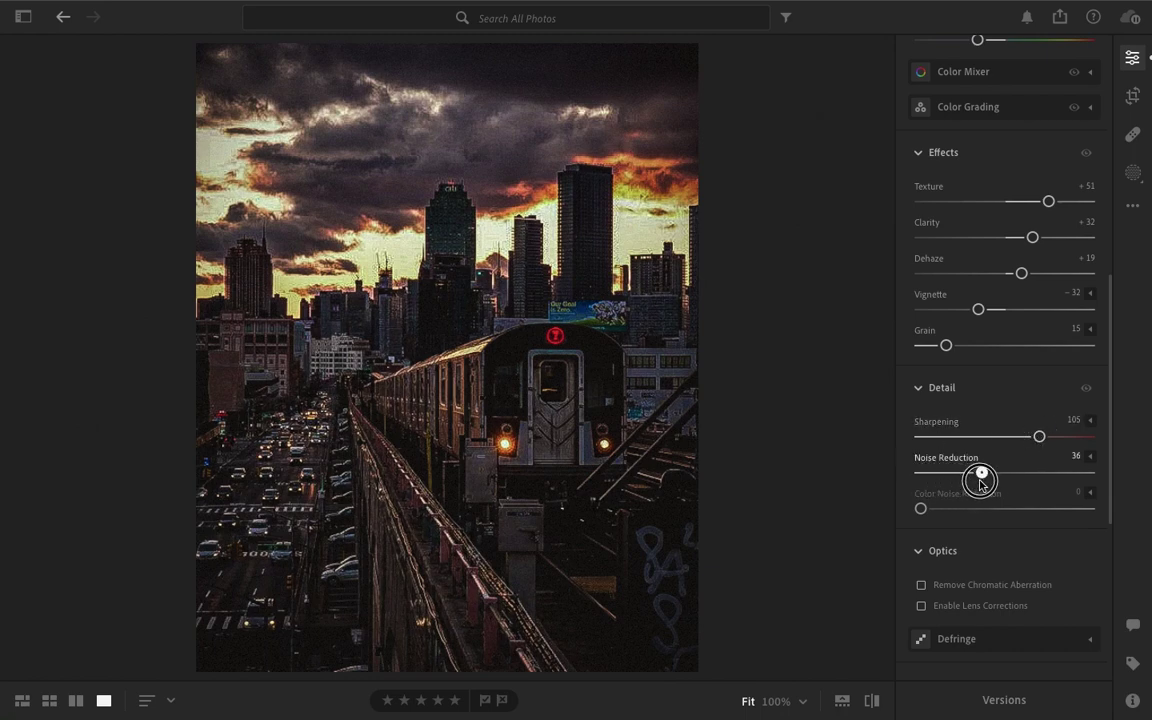
pyautogui.moveTo(984, 473); pyautogui.dragTo(981, 473)
pyautogui.moveTo(921, 509); pyautogui.dragTo(1004, 515)
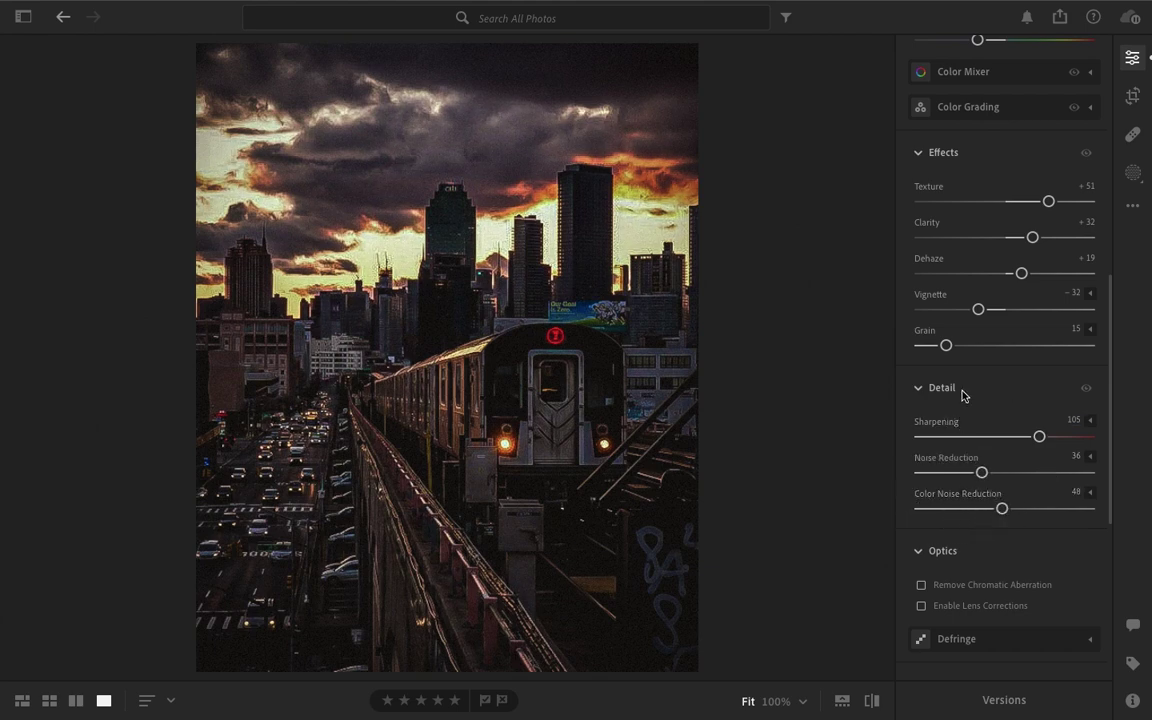
pyautogui.press('\\')
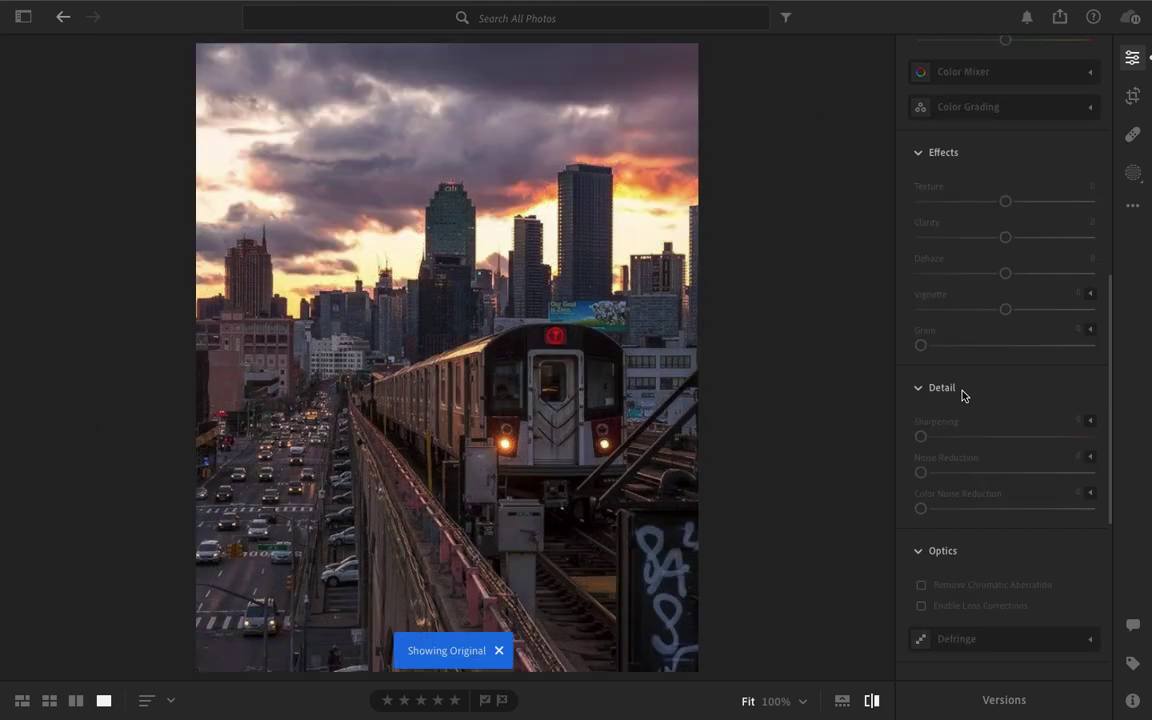
pyautogui.press('\\')
pyautogui.scroll(10, 1008, 419)
pyautogui.scroll(2, 1008, 419)
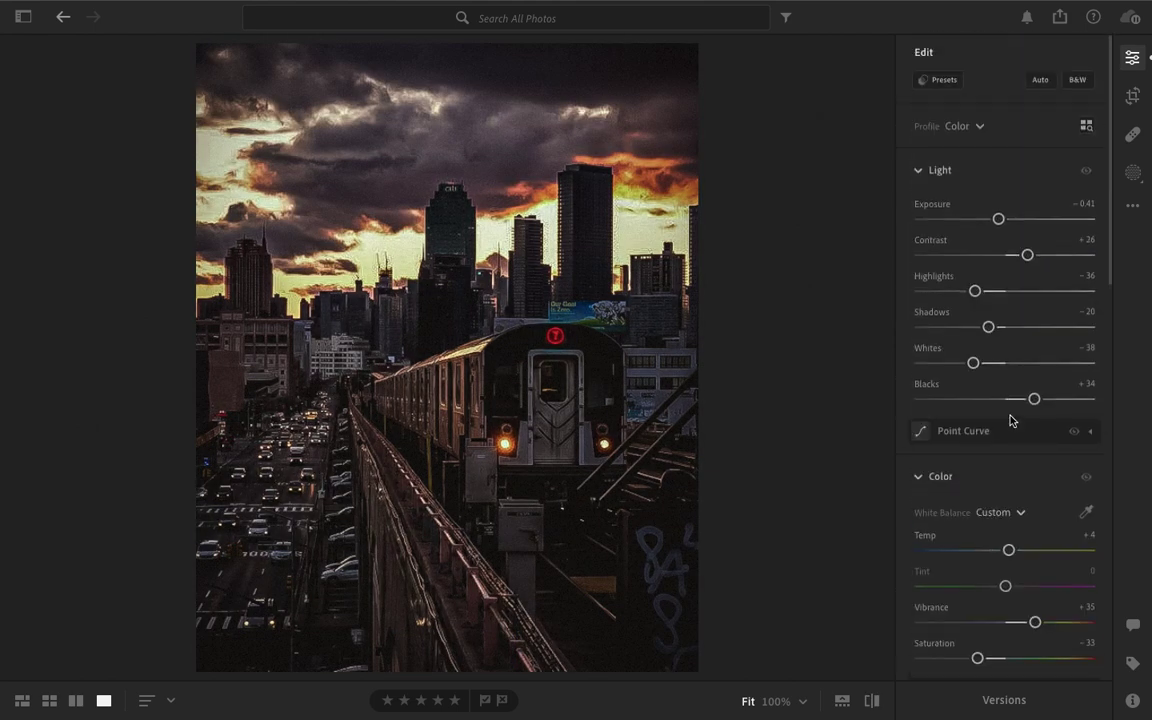
# Step: Hide the edit panel, then toggle before/after to compare the moody skyline edit with the original
pyautogui.click(1133, 58)
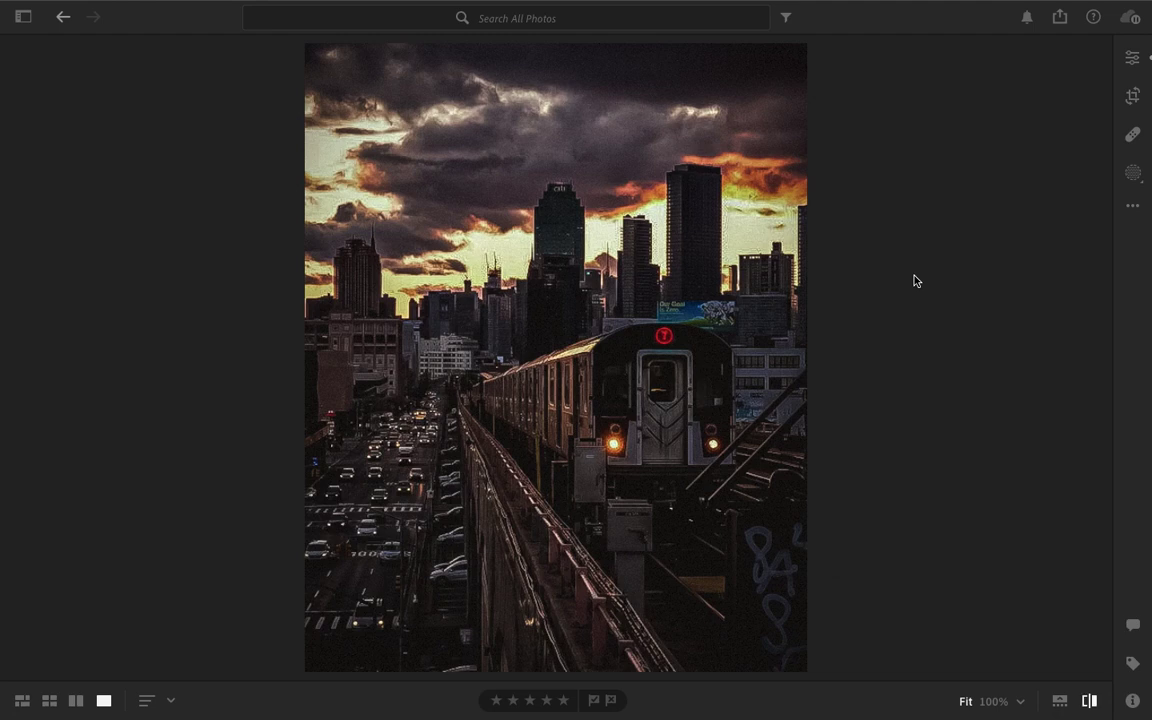
pyautogui.press('\\')
pyautogui.press('\\')
pyautogui.press('\\')
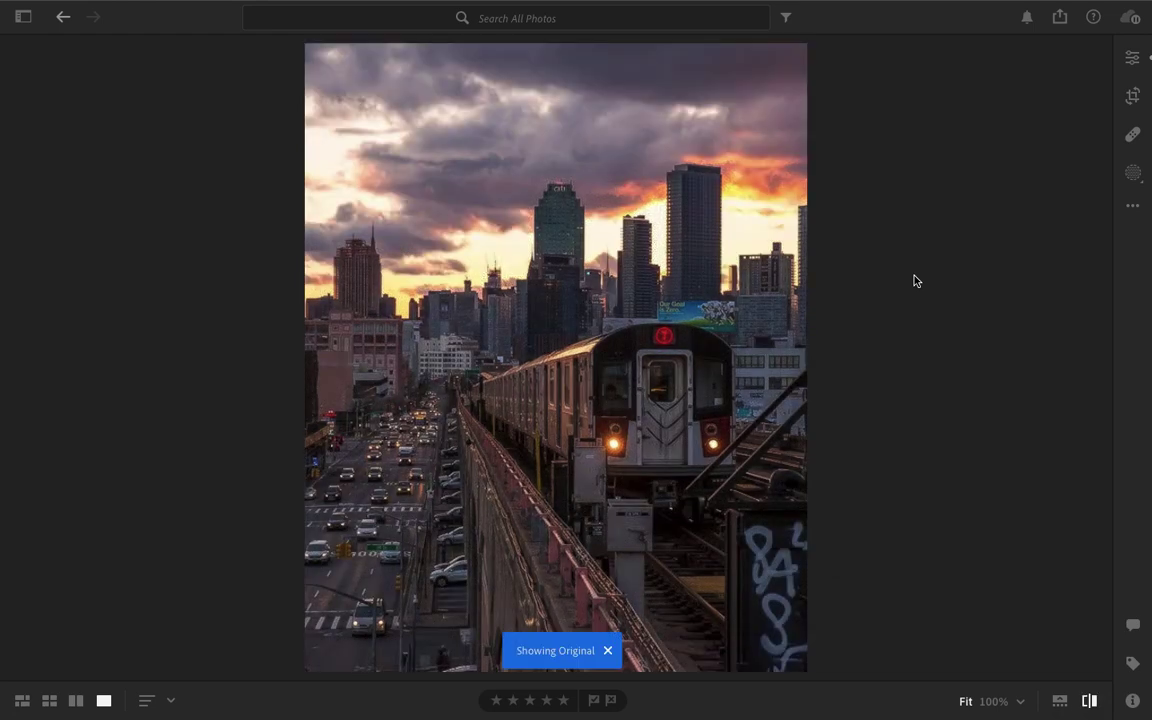
pyautogui.press('\\')
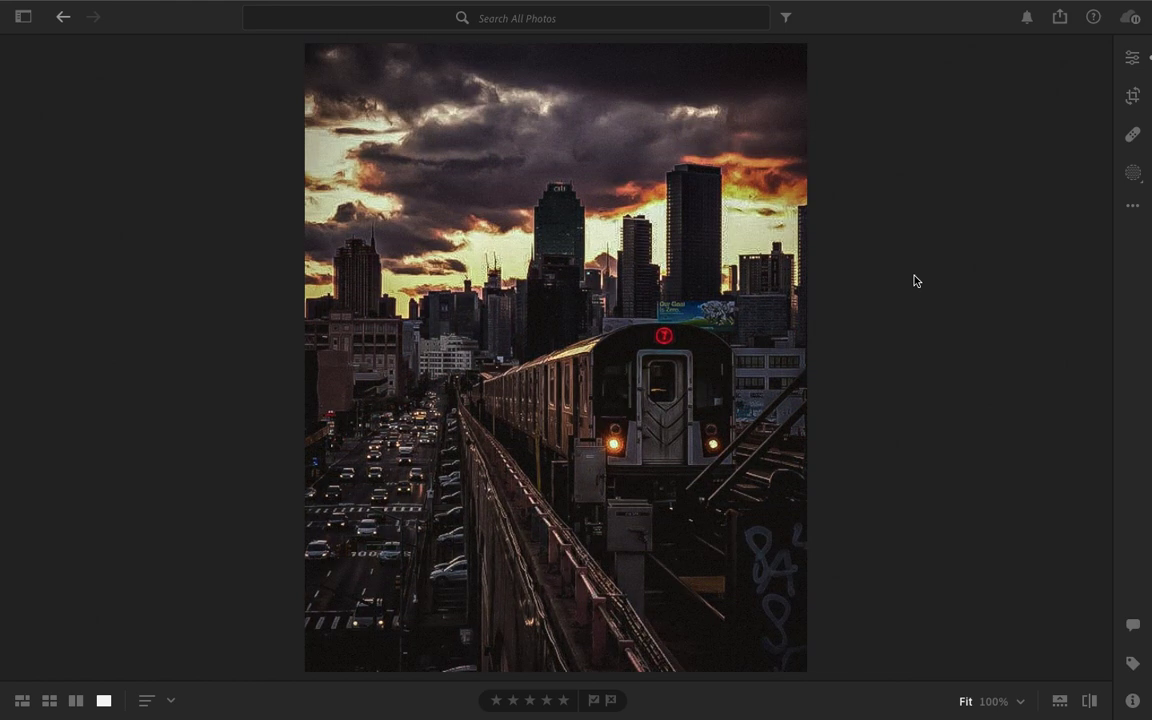
pyautogui.press('\\')
pyautogui.press('\\')
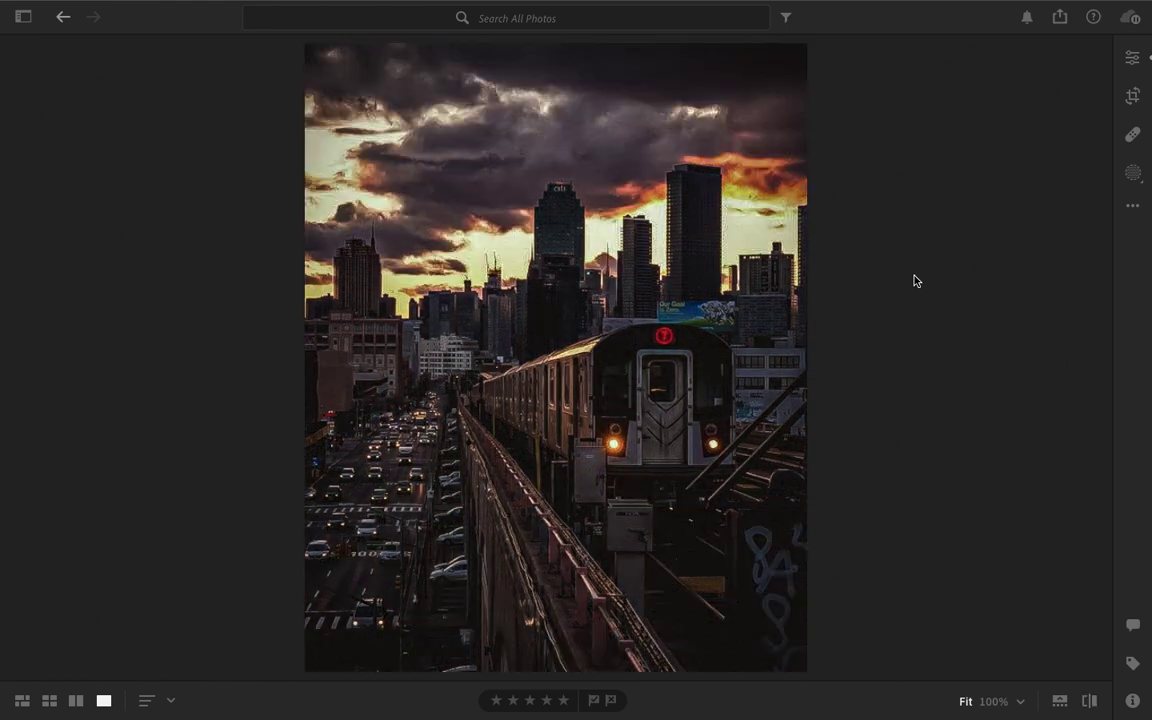